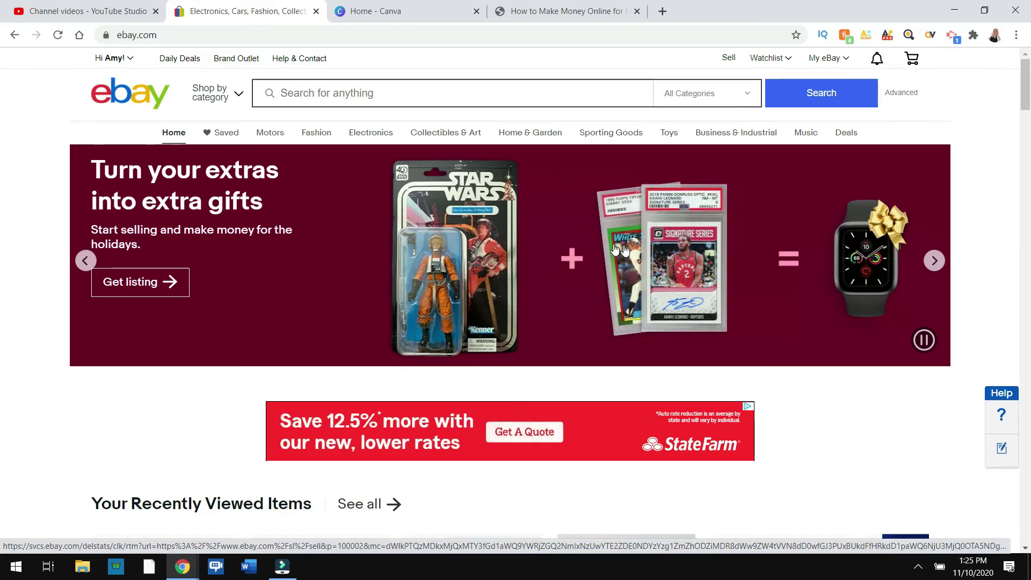
Scroll down the eBay home page past Recently Viewed to the Nike Sneakers recommendations row
scroll(451, 259, "down", 5)
scroll(419, 263, "down", 1)
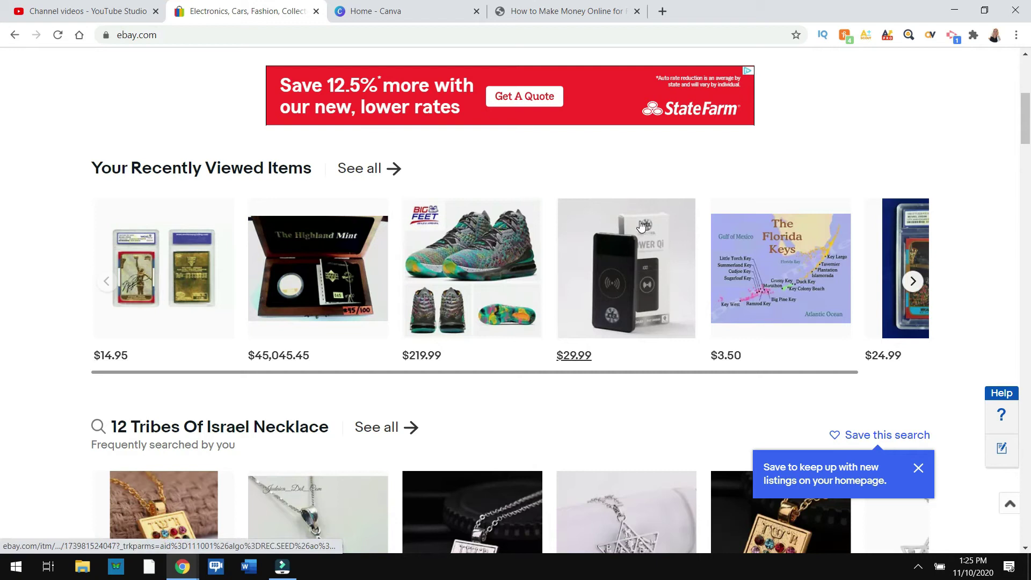
scroll(641, 225, "down", 1)
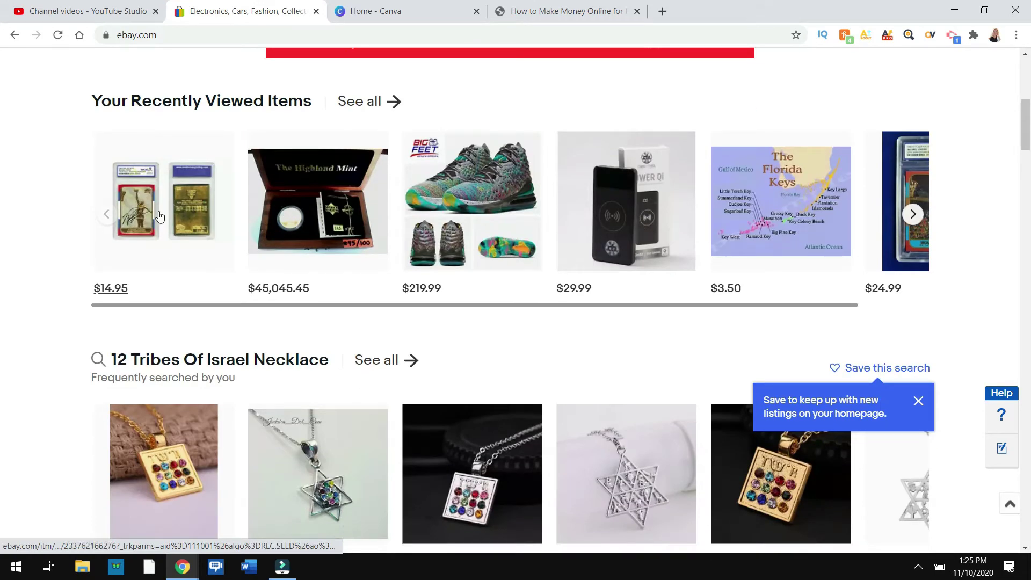
scroll(156, 205, "down", 3)
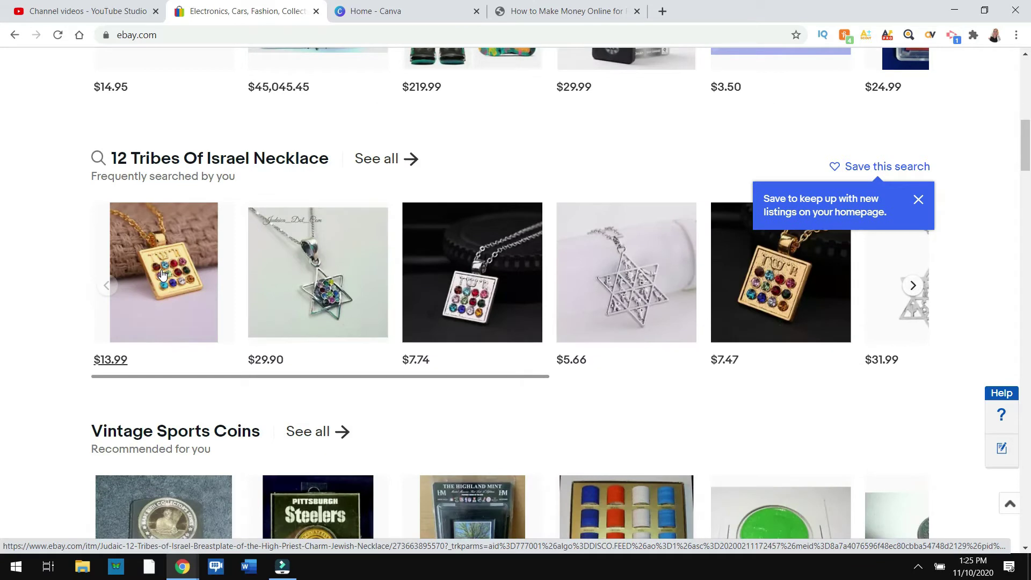
scroll(190, 292, "down", 4)
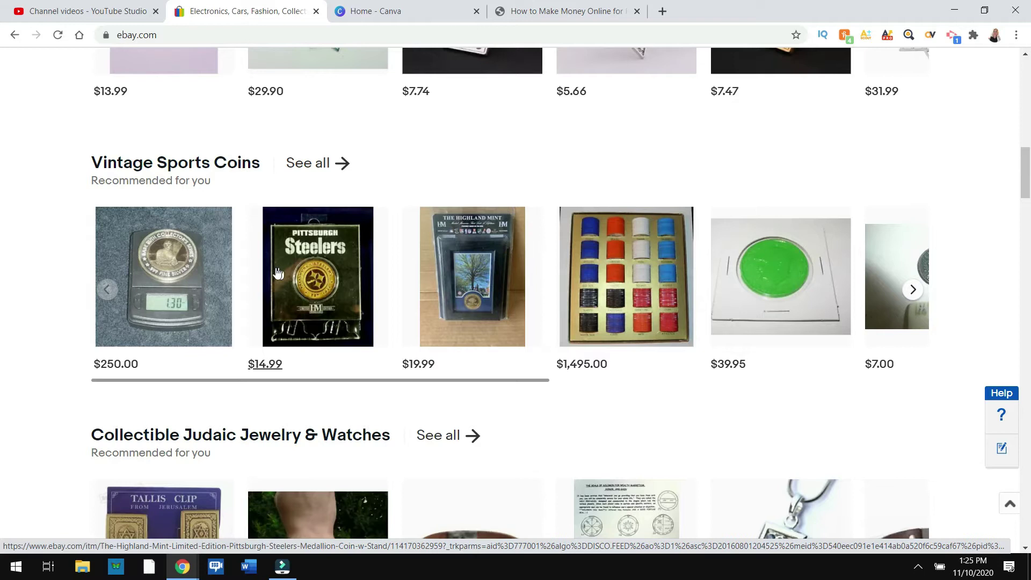
scroll(198, 285, "down", 2)
scroll(199, 284, "down", 3)
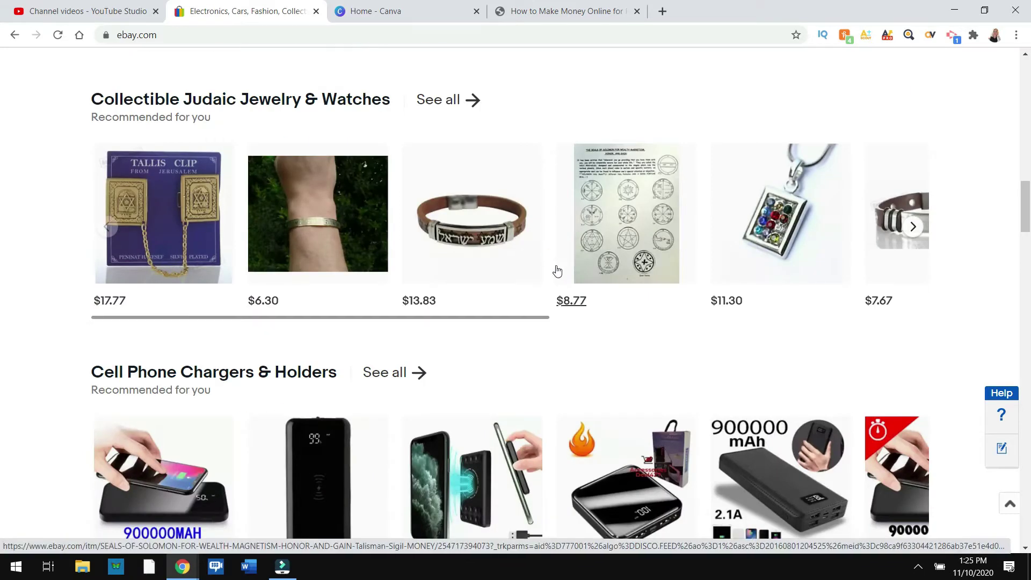
scroll(554, 266, "down", 2)
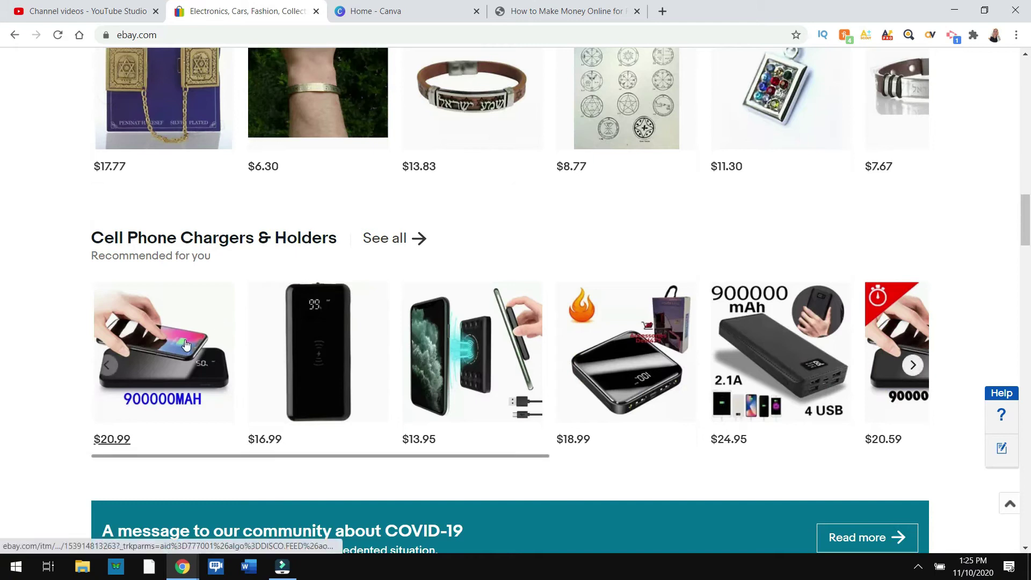
scroll(204, 348, "down", 3)
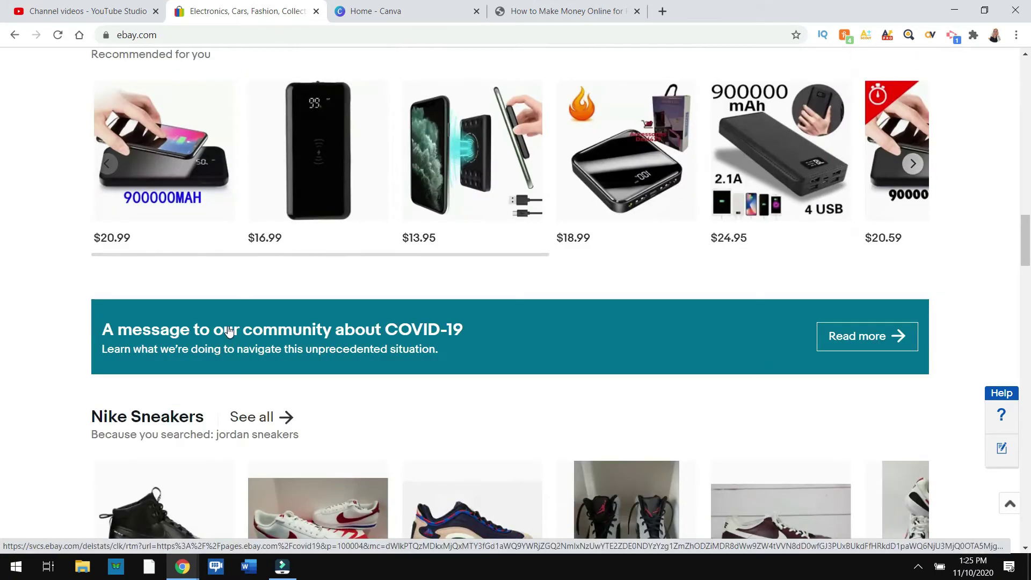
scroll(229, 331, "down", 4)
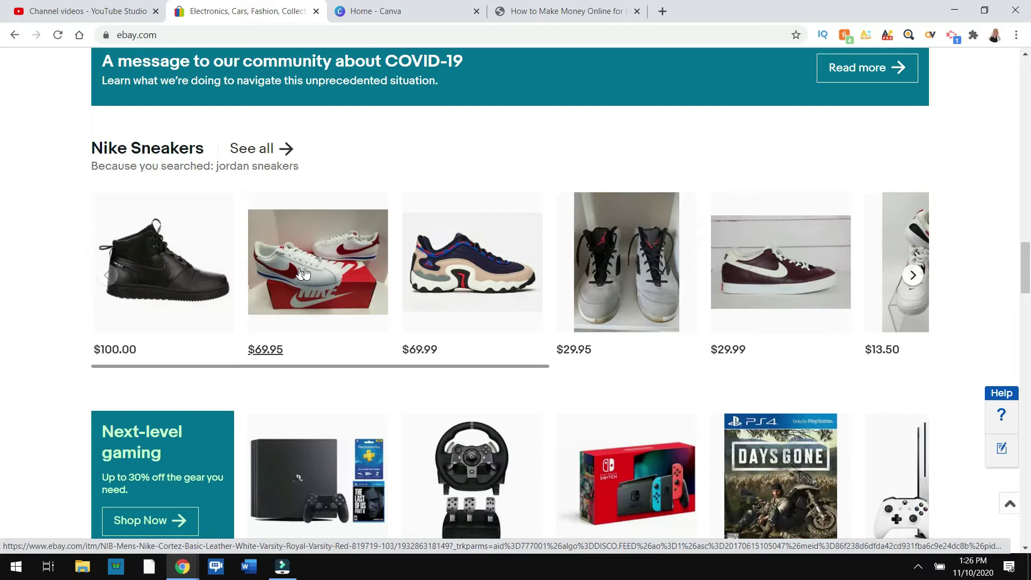
scroll(331, 219, "down", 1)
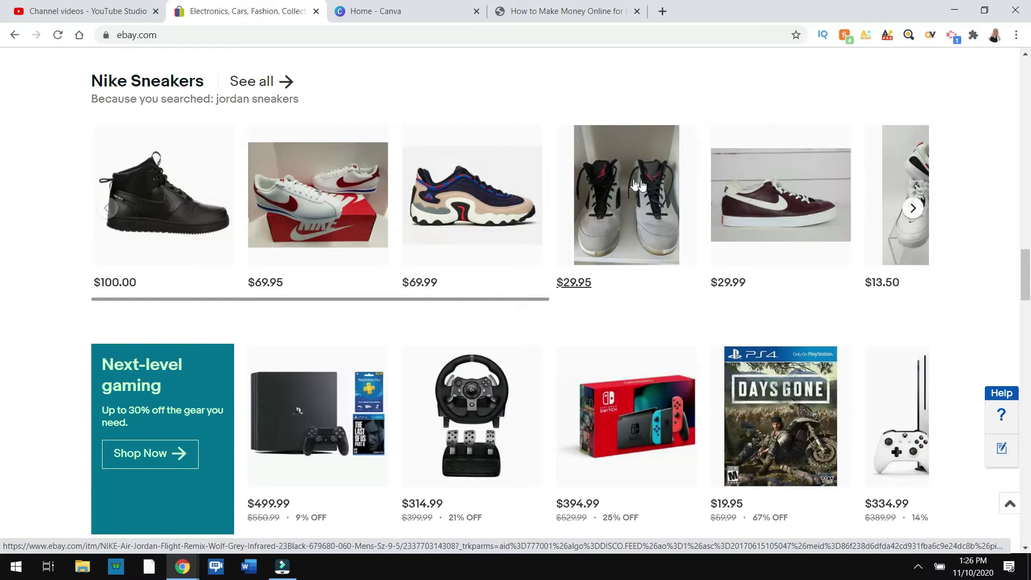
Open the white-and-red Nike Cortez listing and look over its page
left_click(321, 198)
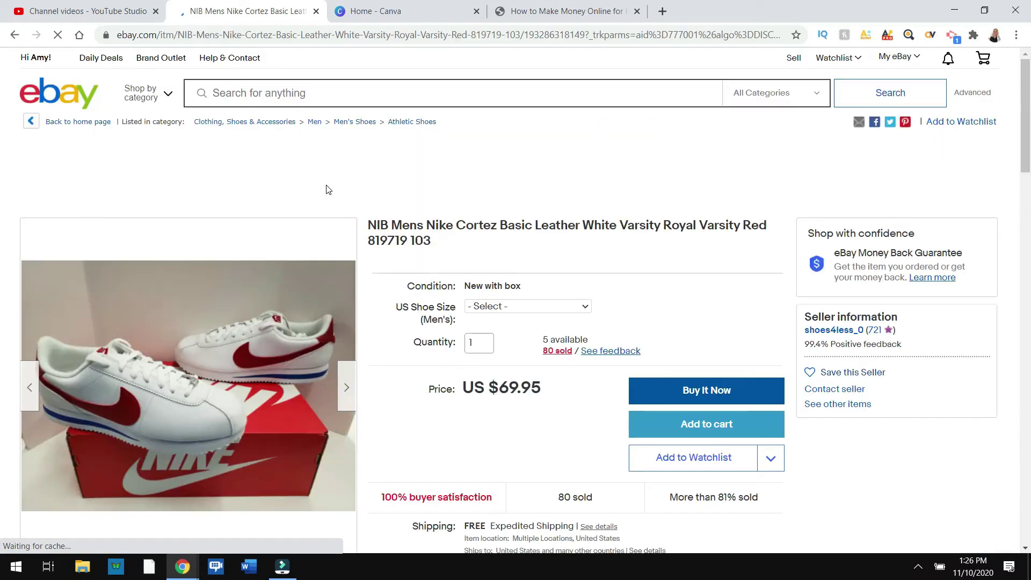
scroll(324, 186, "down", 2)
scroll(179, 238, "down", 5)
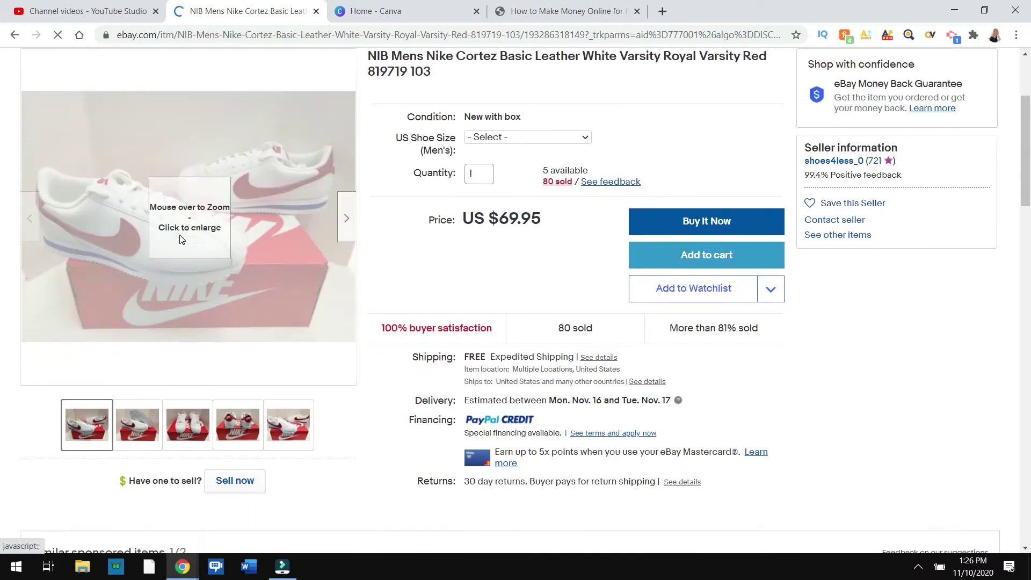
scroll(290, 236, "up", 2)
scroll(298, 233, "up", 2)
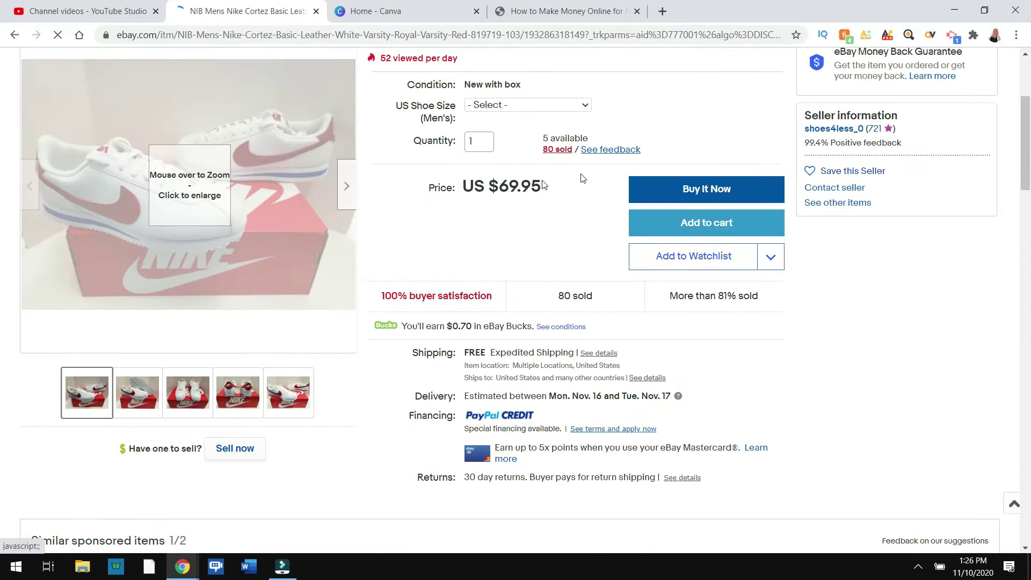
scroll(954, 182, "up", 4)
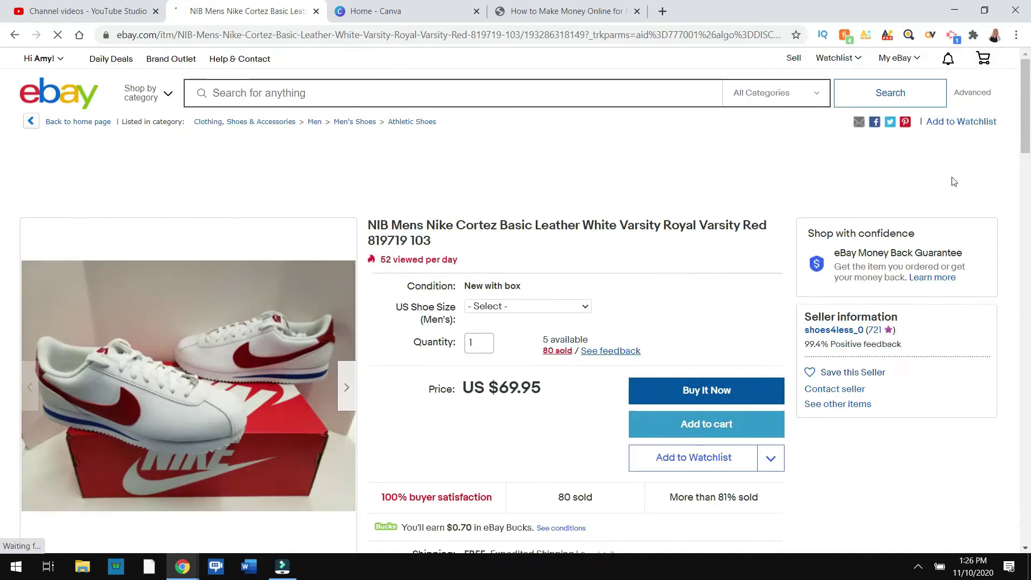
Try an advanced search including completed listings, then return to the Cortez listing
left_click(972, 92)
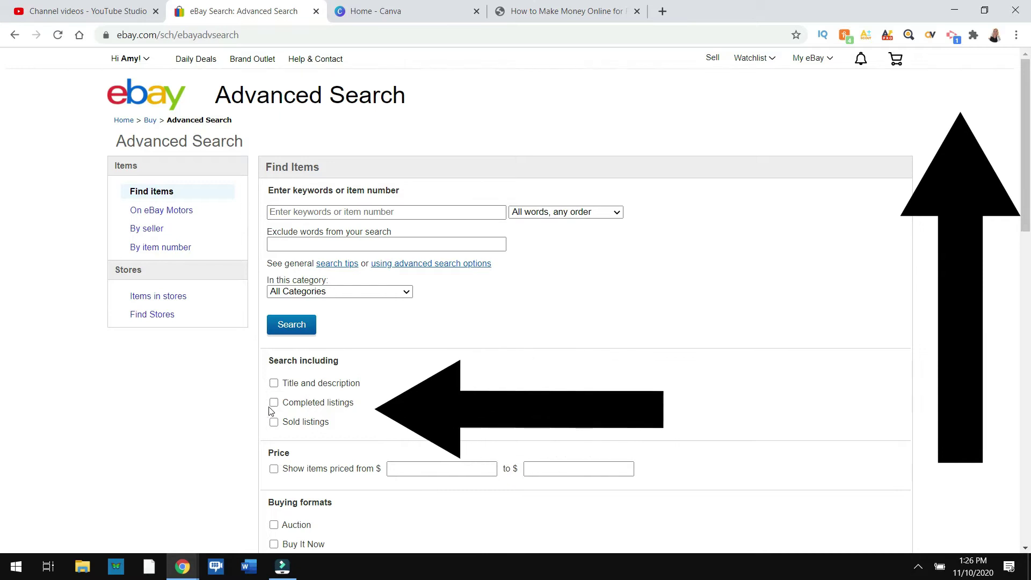
left_click(274, 402)
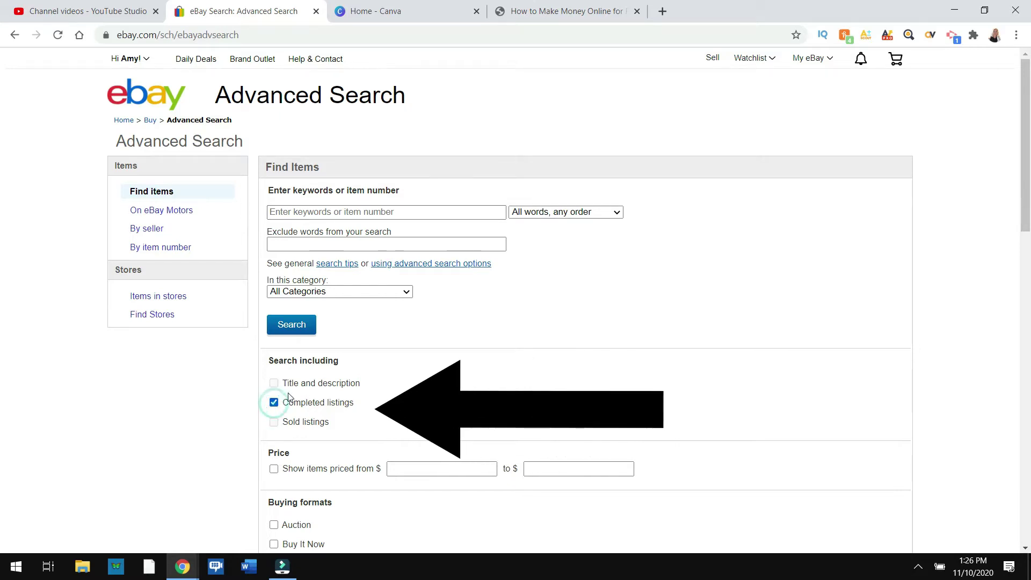
left_click(292, 325)
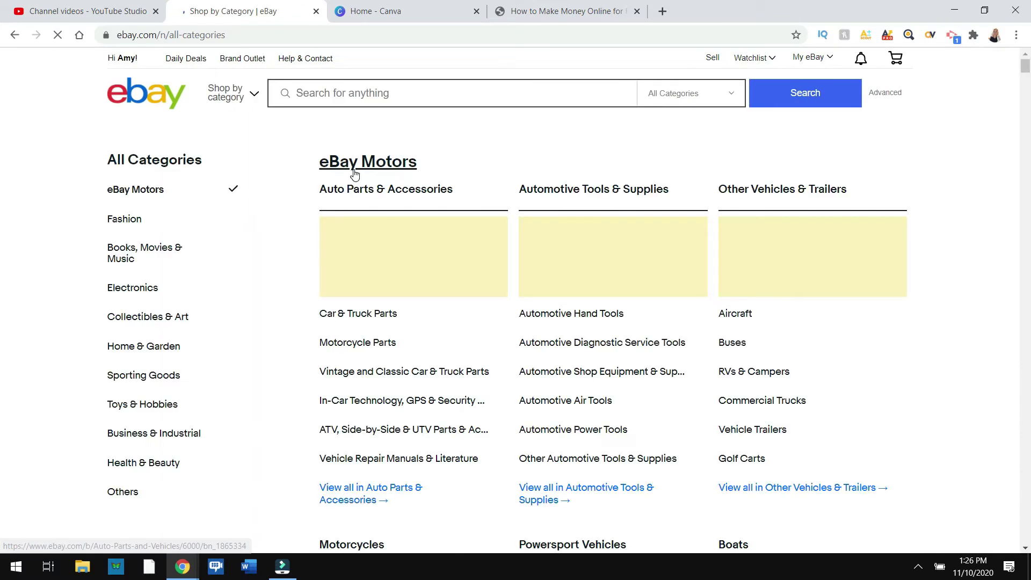
left_click(16, 35)
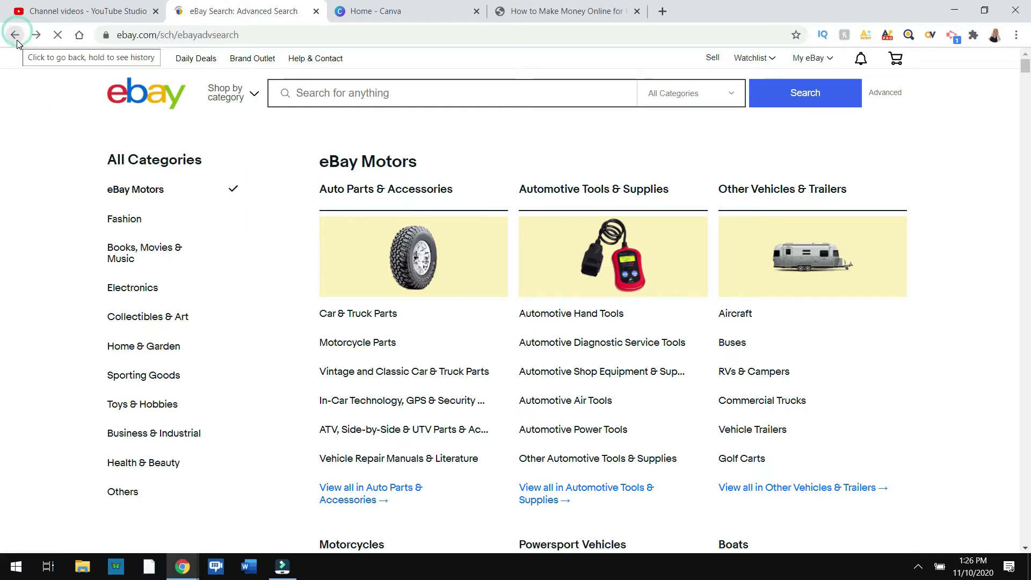
left_click(15, 35)
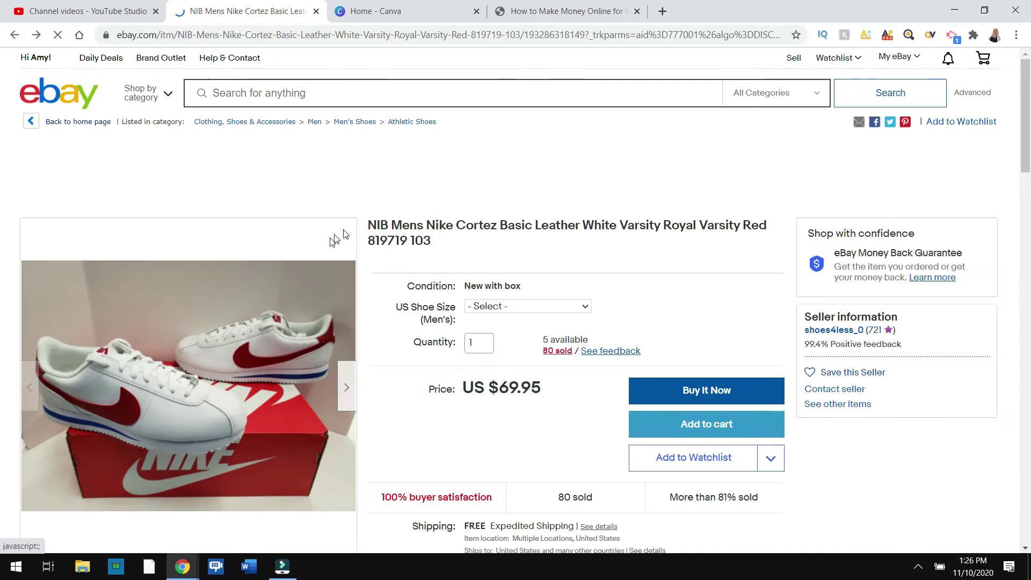
Copy 'Mens Nike Cortez Basic Leather White' from the listing title
left_click_drag(392, 224, 616, 224)
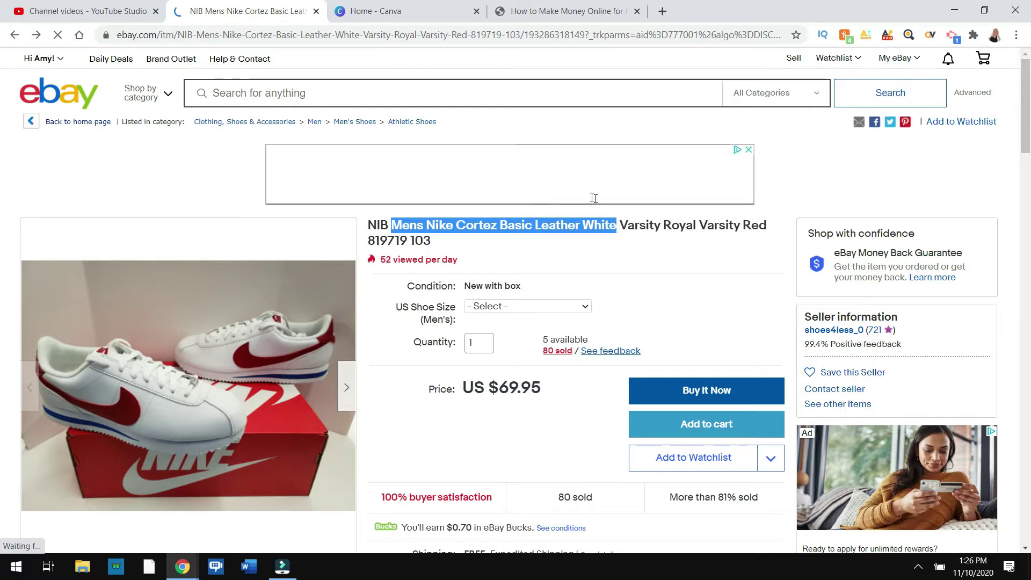
right_click(612, 225)
left_click(639, 232)
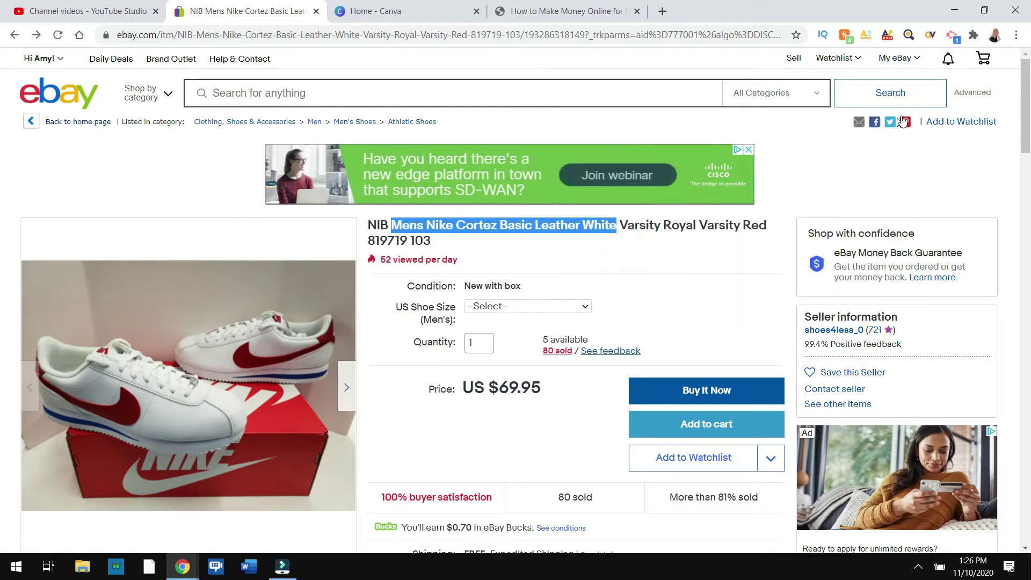
Run an advanced search with the pasted keywords 'Mens Nike Cortez Basic Leather White'
left_click(971, 92)
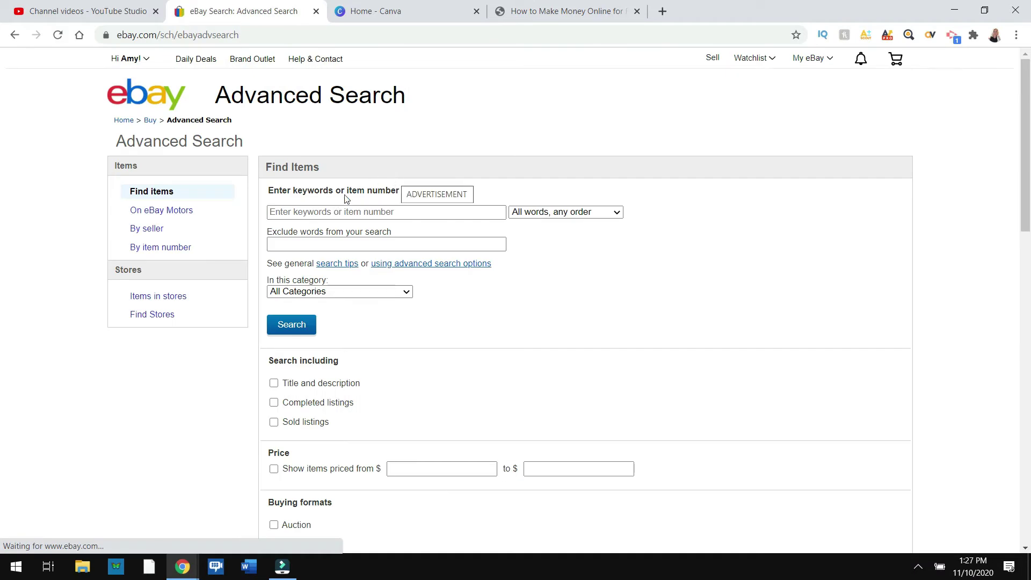
right_click(328, 210)
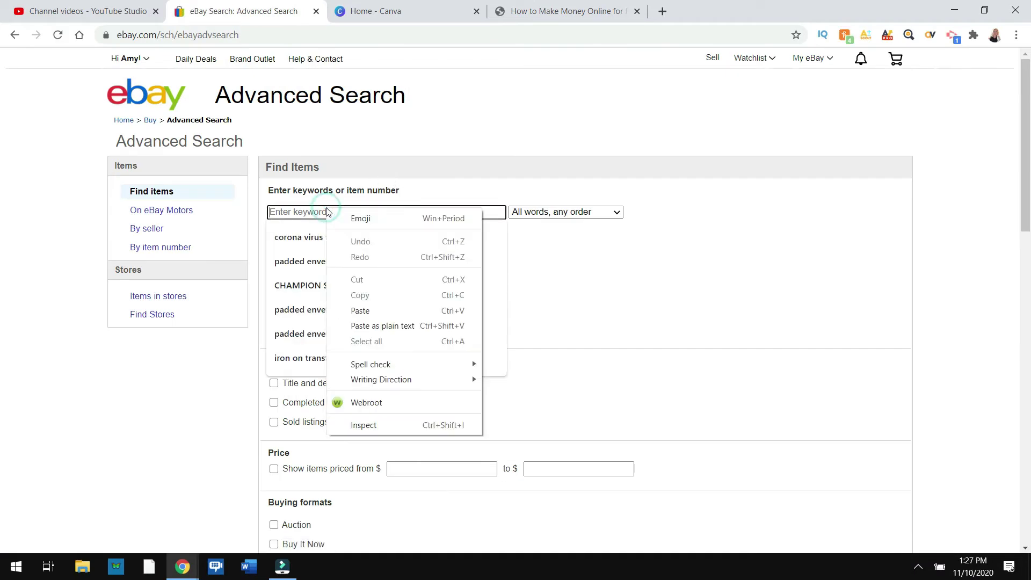
left_click(360, 312)
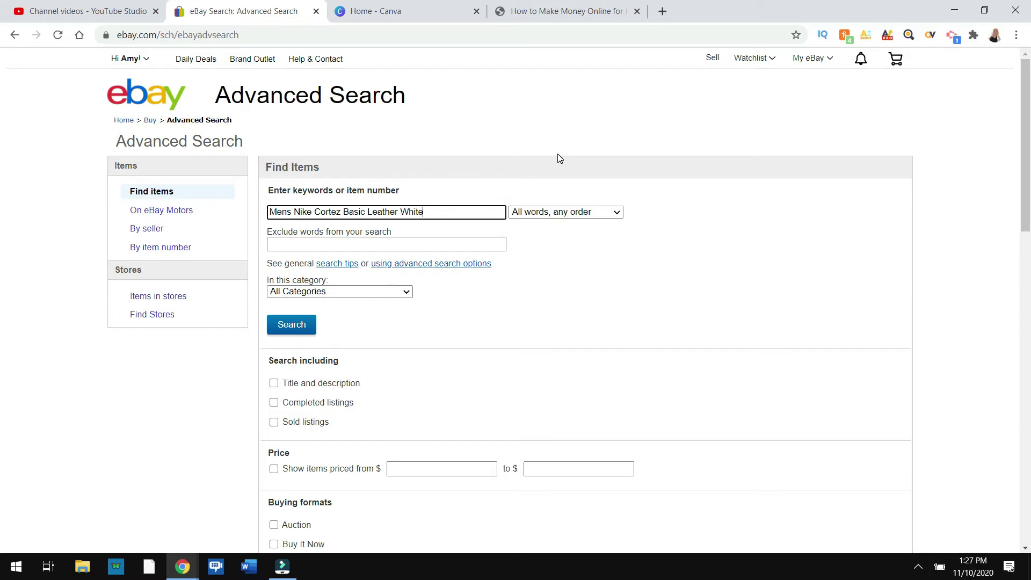
left_click(291, 326)
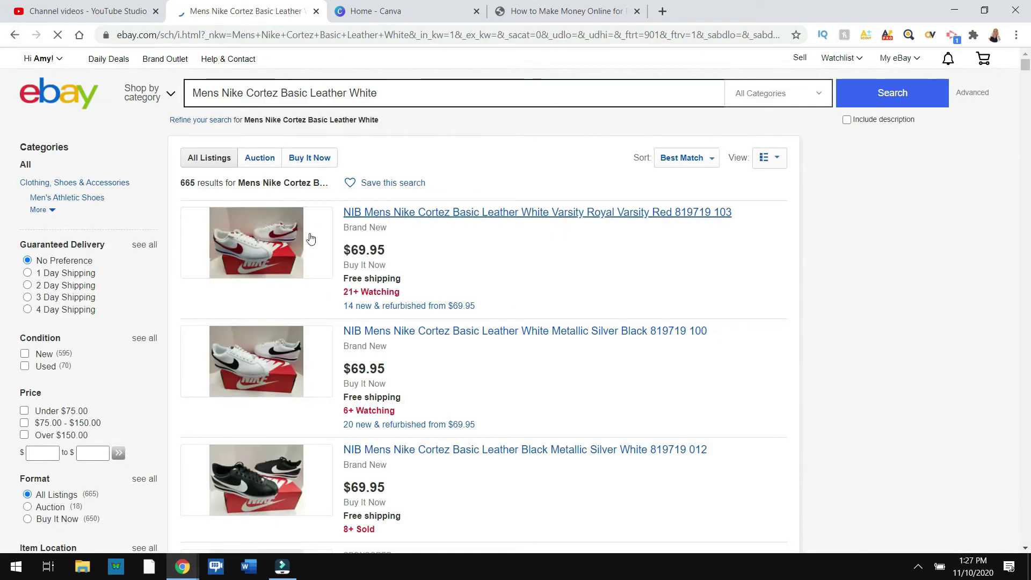
Browse the 665 results, dismiss the shopping assistant panel, and reopen Advanced search
scroll(283, 247, "down", 3)
scroll(281, 244, "down", 5)
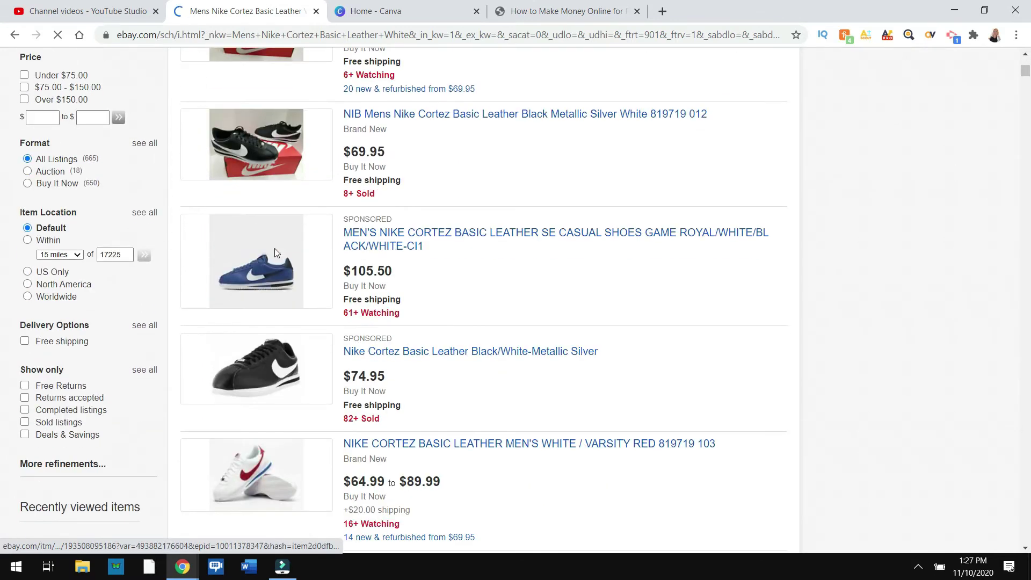
scroll(286, 387, "down", 1)
scroll(287, 387, "down", 7)
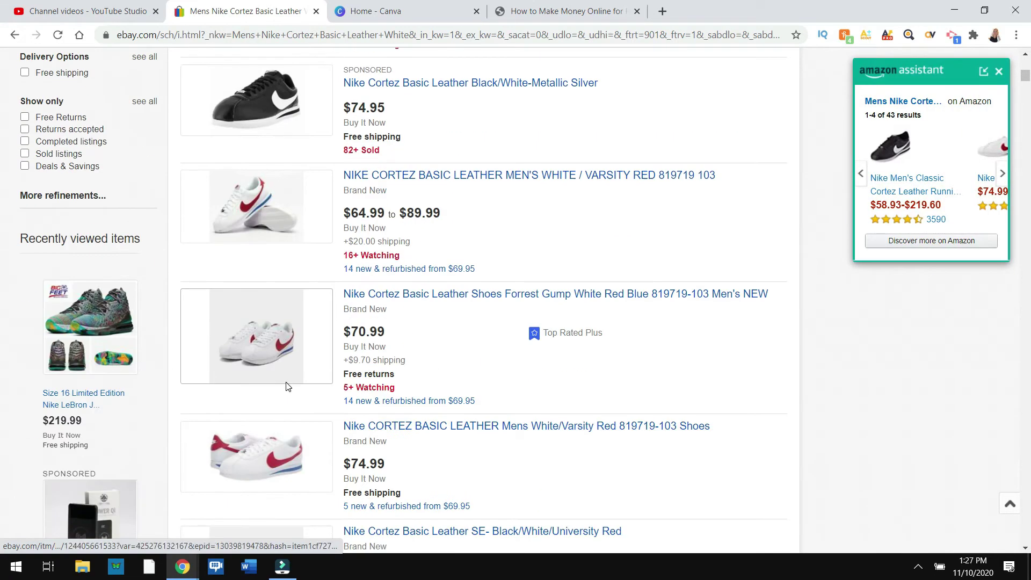
scroll(286, 385, "down", 1)
scroll(286, 385, "down", 3)
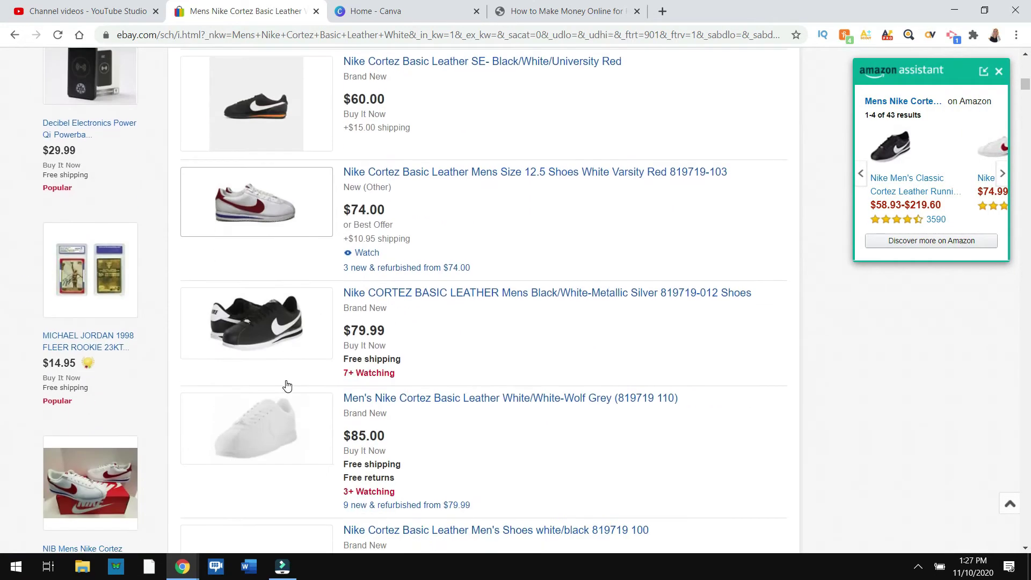
scroll(286, 385, "up", 15)
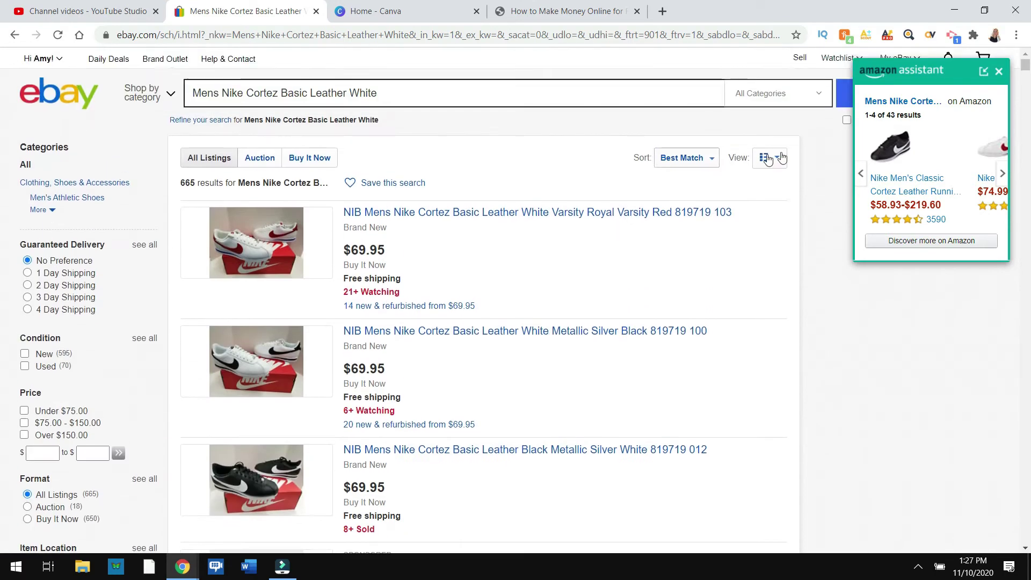
left_click(998, 74)
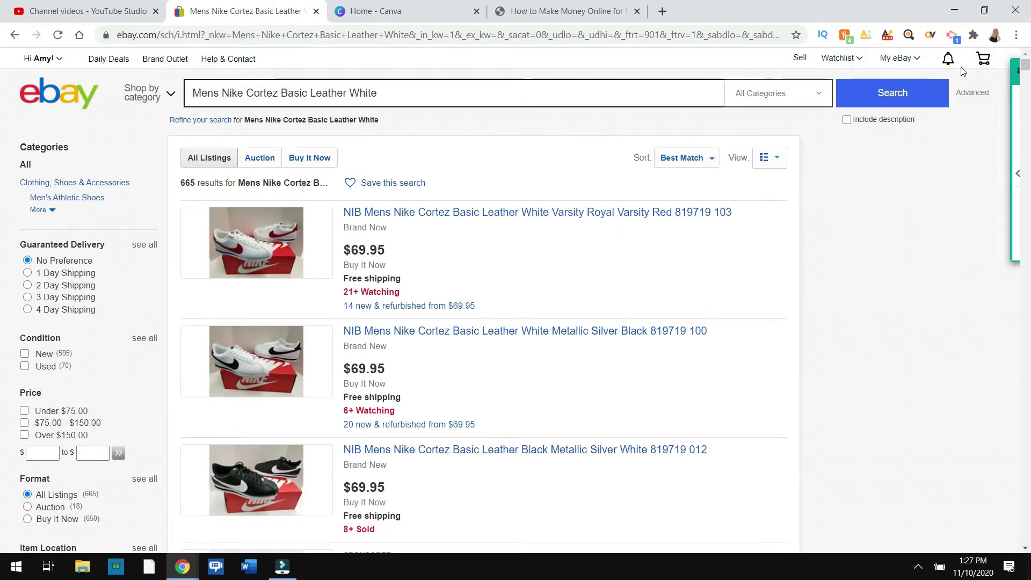
left_click(970, 93)
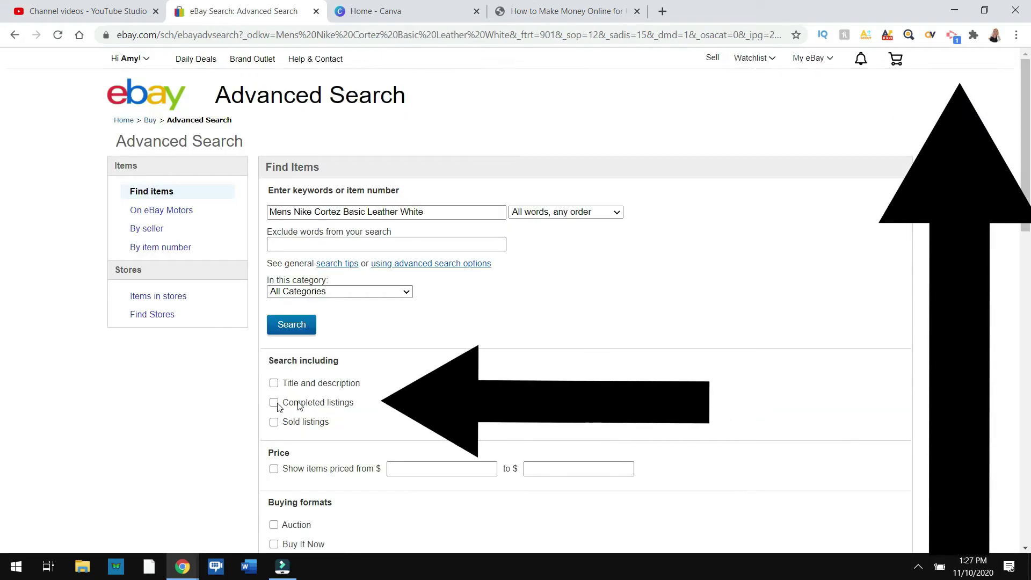
Limit the search to completed listings and highlight the $24.99 sold price
left_click_drag(364, 406, 283, 411)
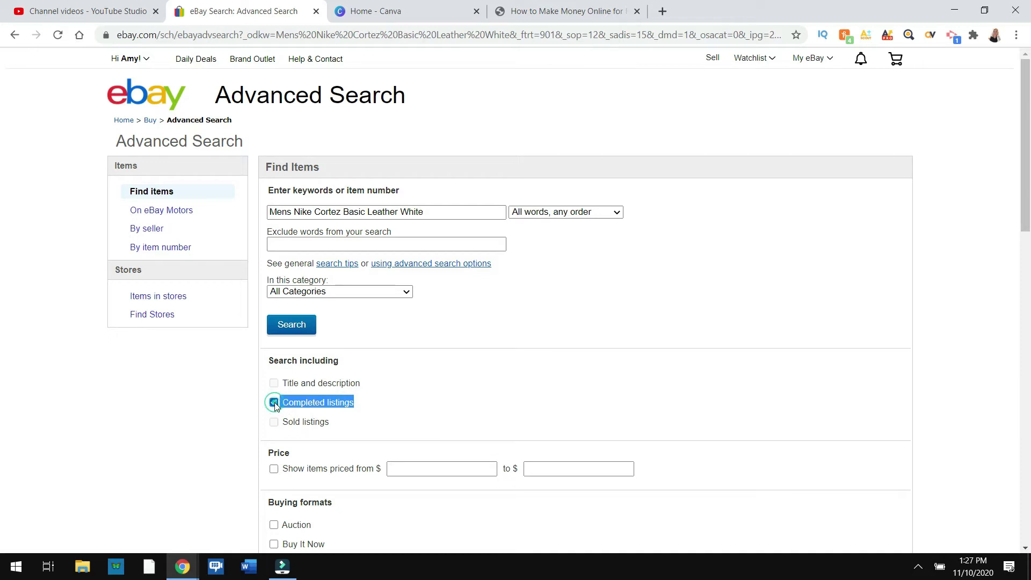
left_click(292, 326)
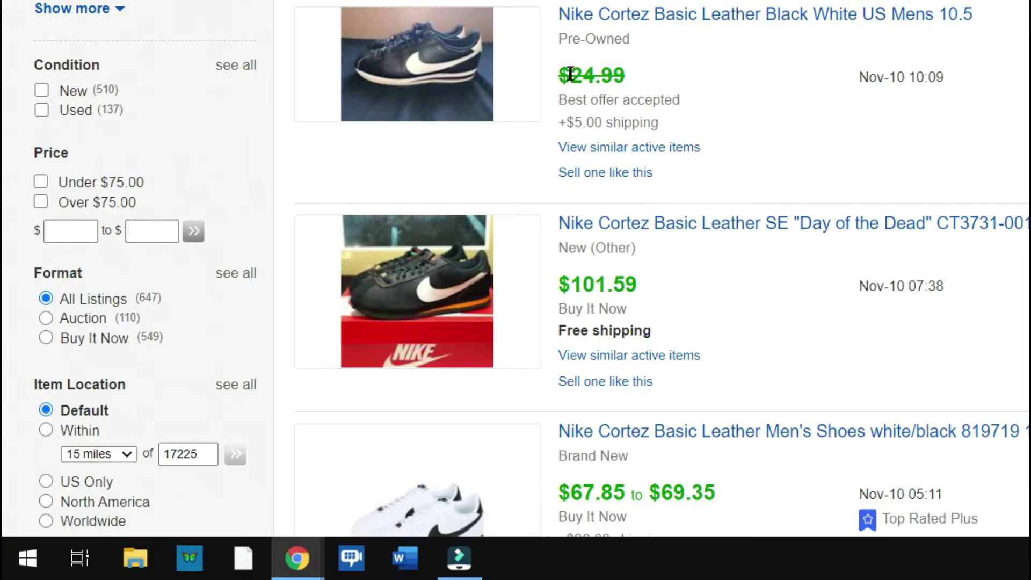
left_click_drag(567, 75, 626, 78)
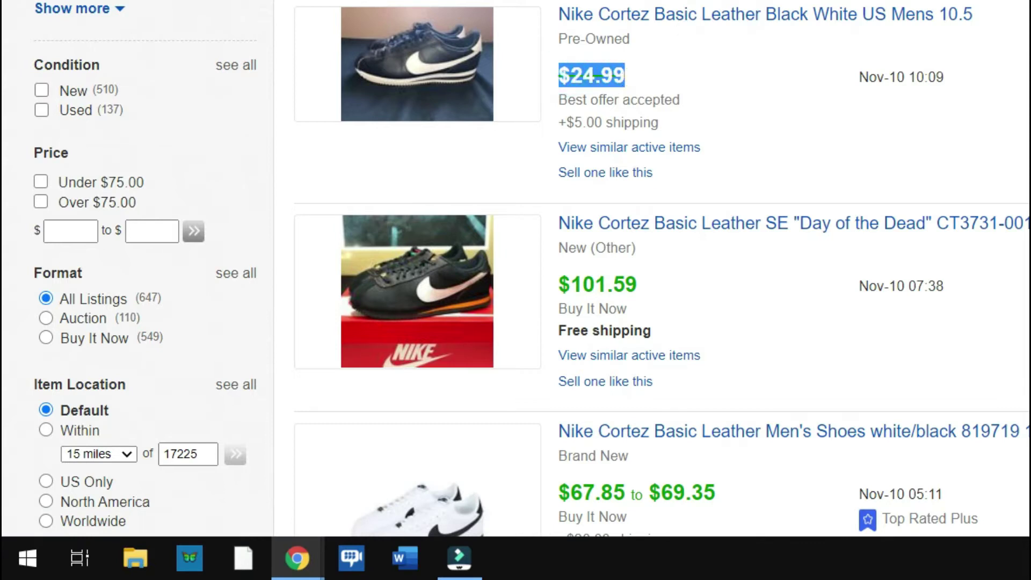
left_click(624, 77)
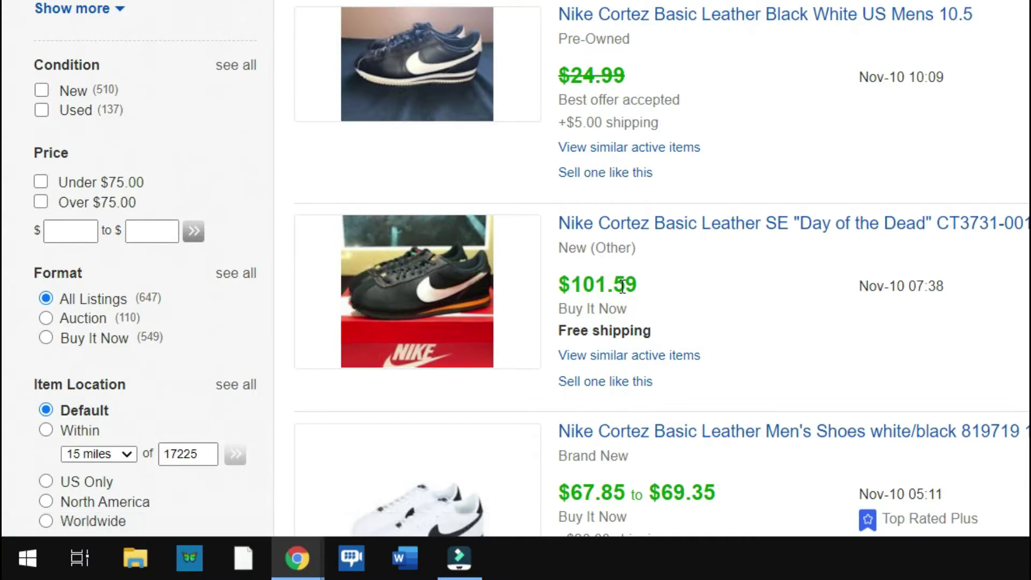
Scroll through the 647 completed listings, highlighting another sold price along the way
scroll(621, 285, "down", 7)
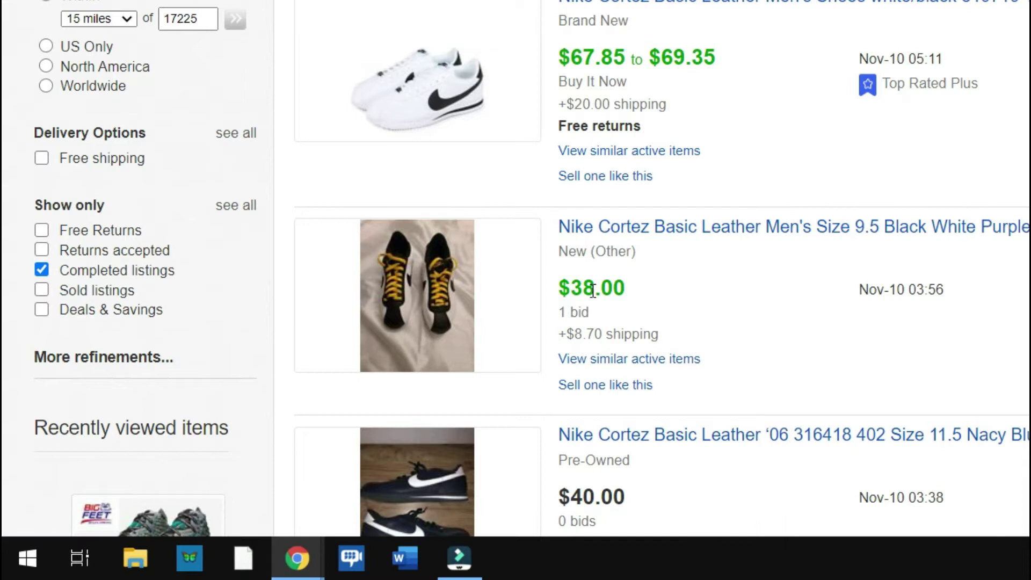
scroll(626, 290, "down", 4)
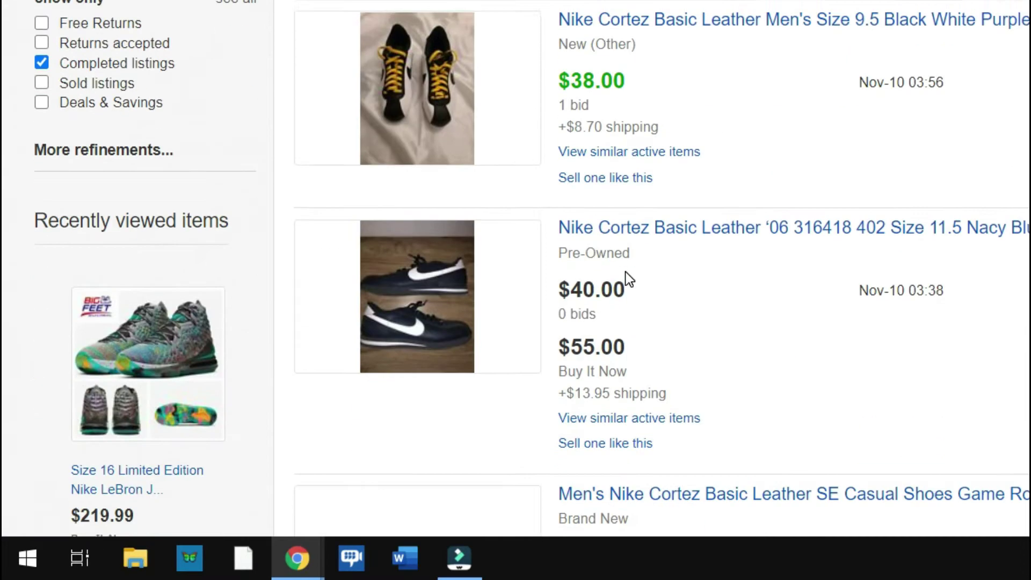
scroll(439, 301, "down", 6)
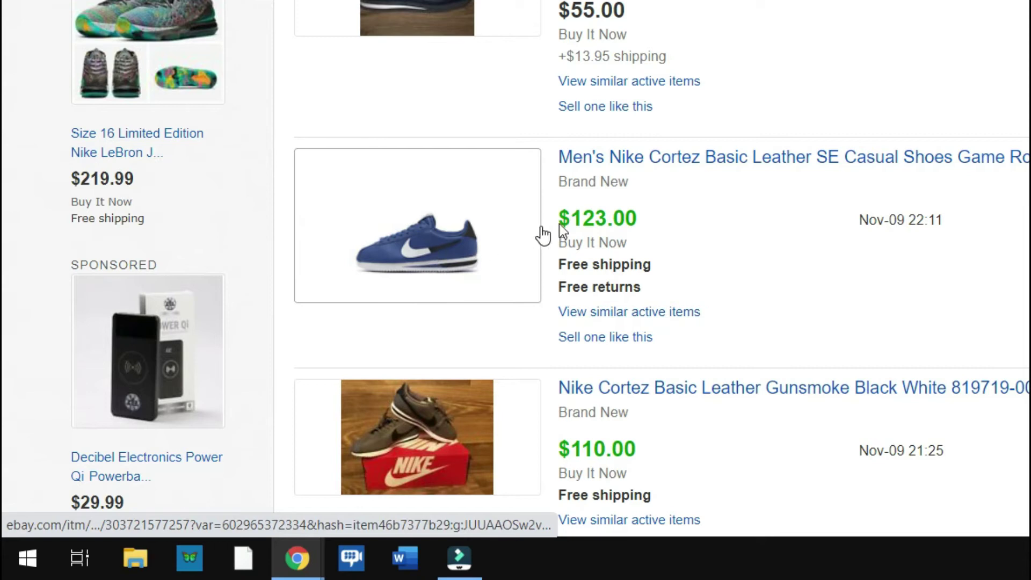
scroll(571, 220, "down", 6)
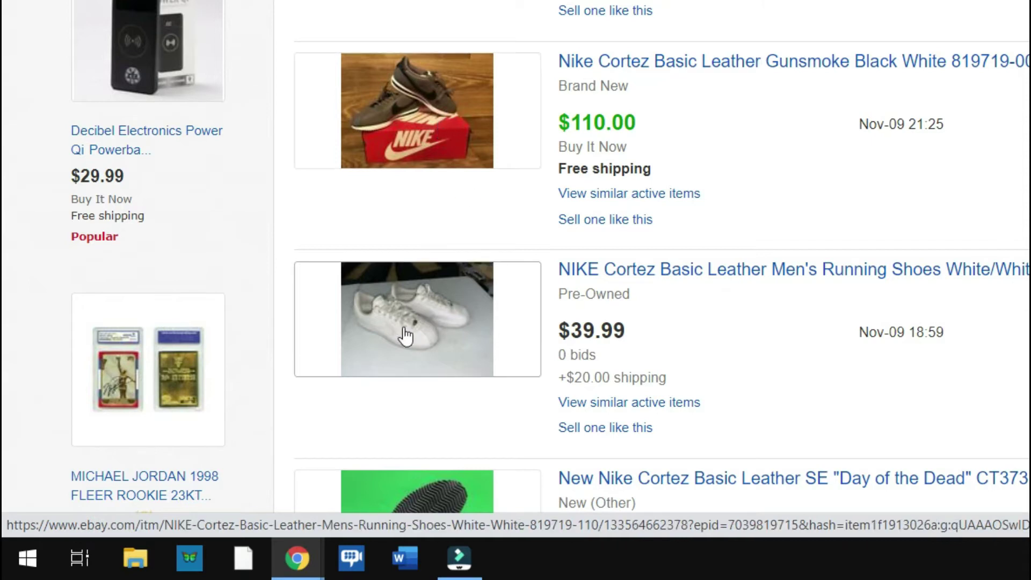
left_click_drag(575, 335, 654, 329)
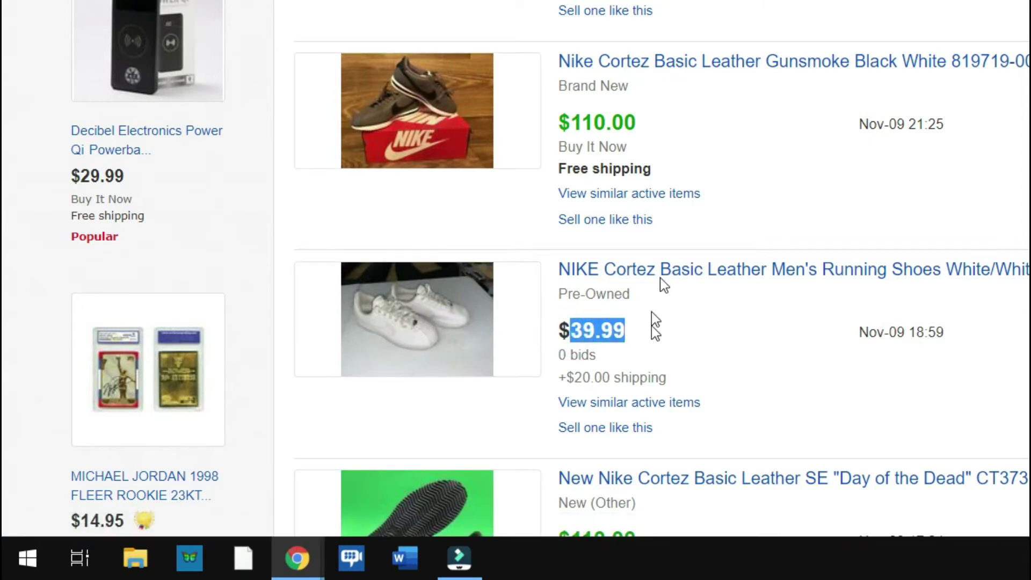
scroll(663, 258, "down", 8)
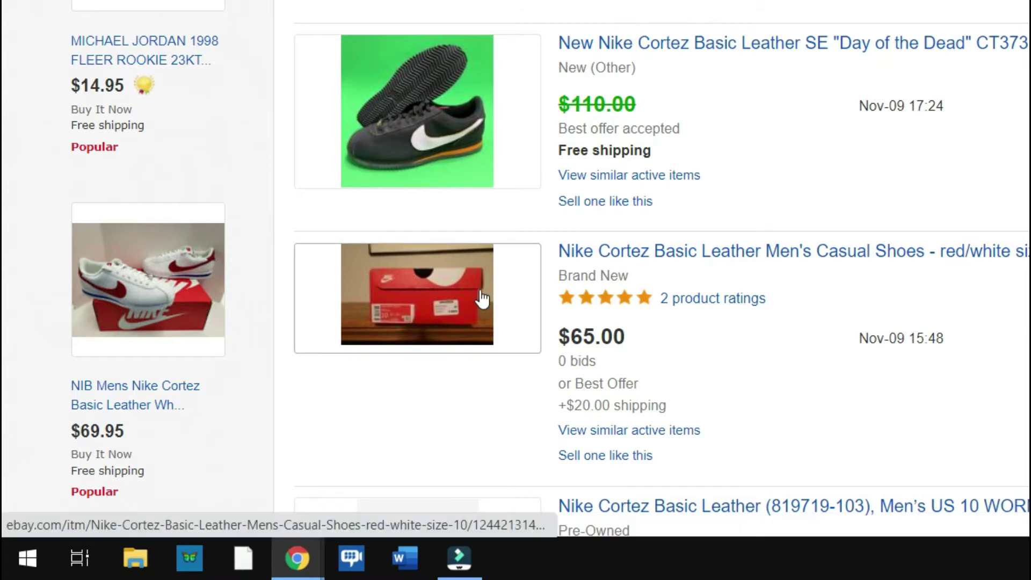
scroll(482, 298, "down", 4)
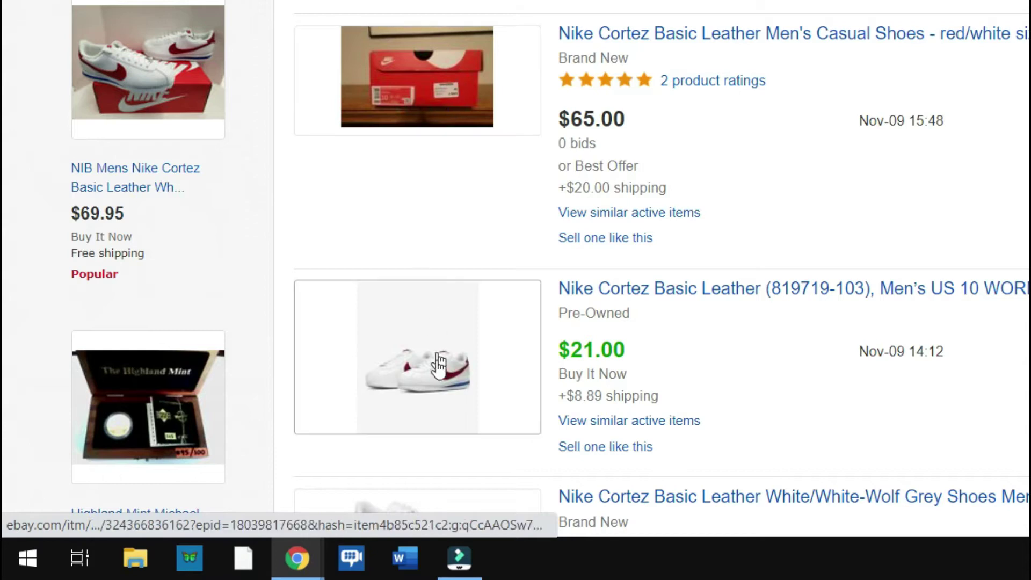
scroll(442, 376, "down", 8)
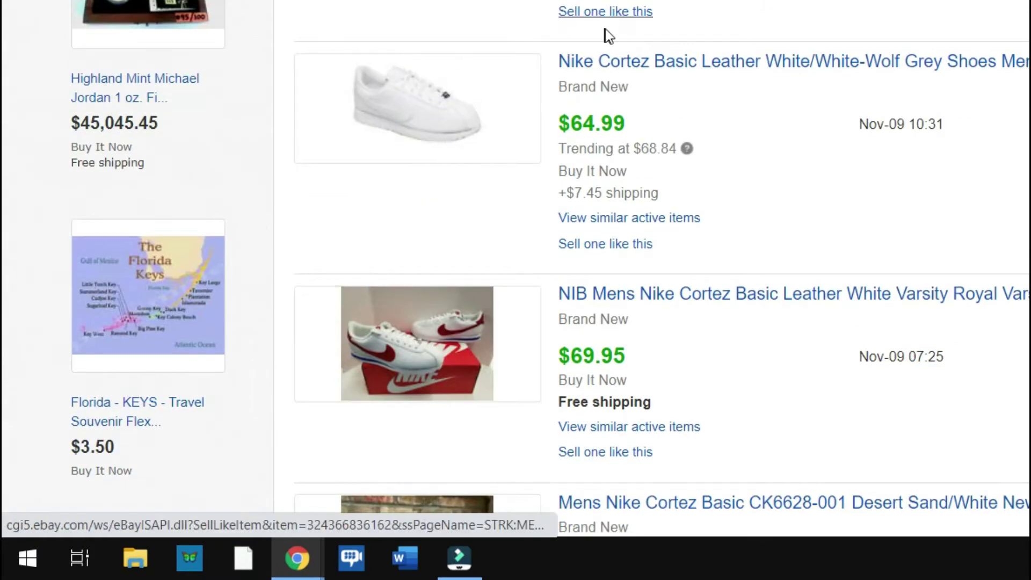
scroll(609, 29, "up", 15)
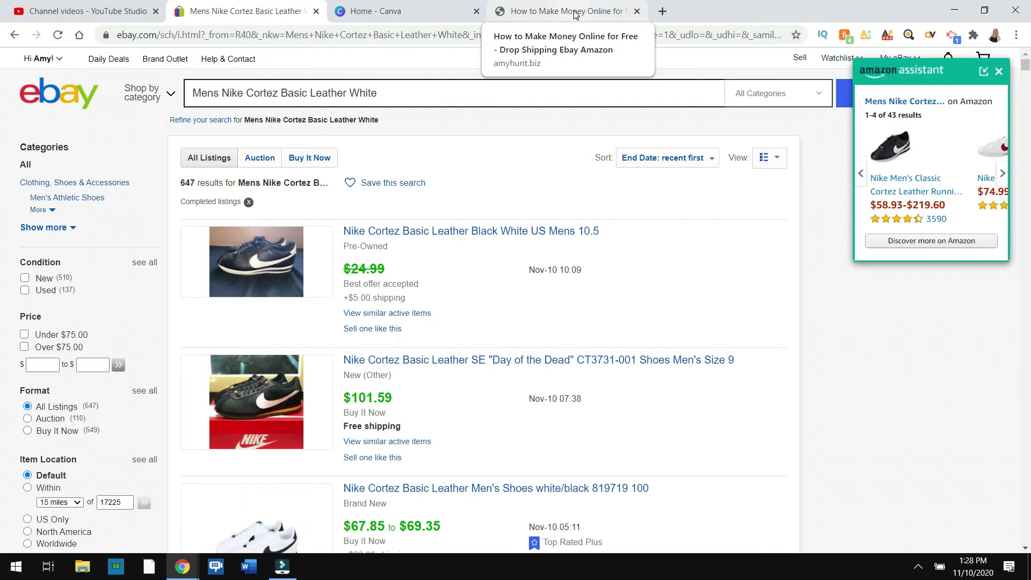
Switch to the amyhunt.biz Home Business Expert tab and close its Announcement popup
left_click(574, 13)
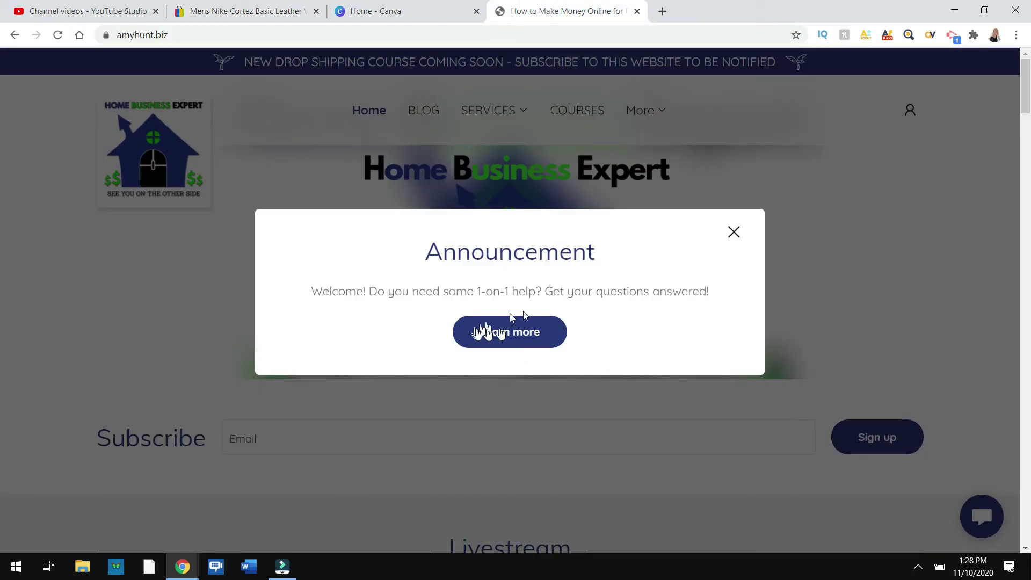
left_click(733, 232)
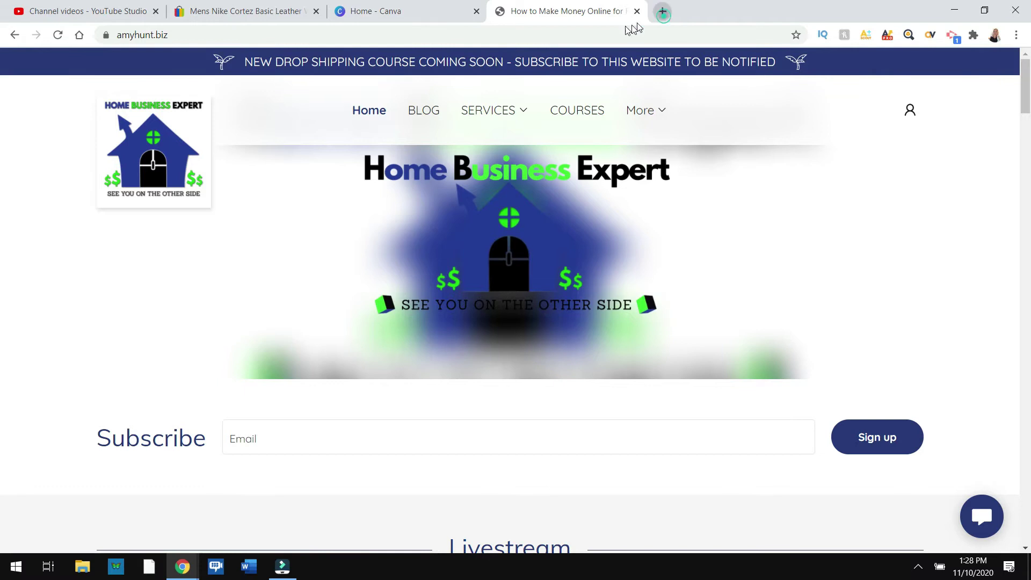
Load amazon.com in a new tab and scroll through its homepage sections
left_click(662, 11)
type("AMAZON.C")
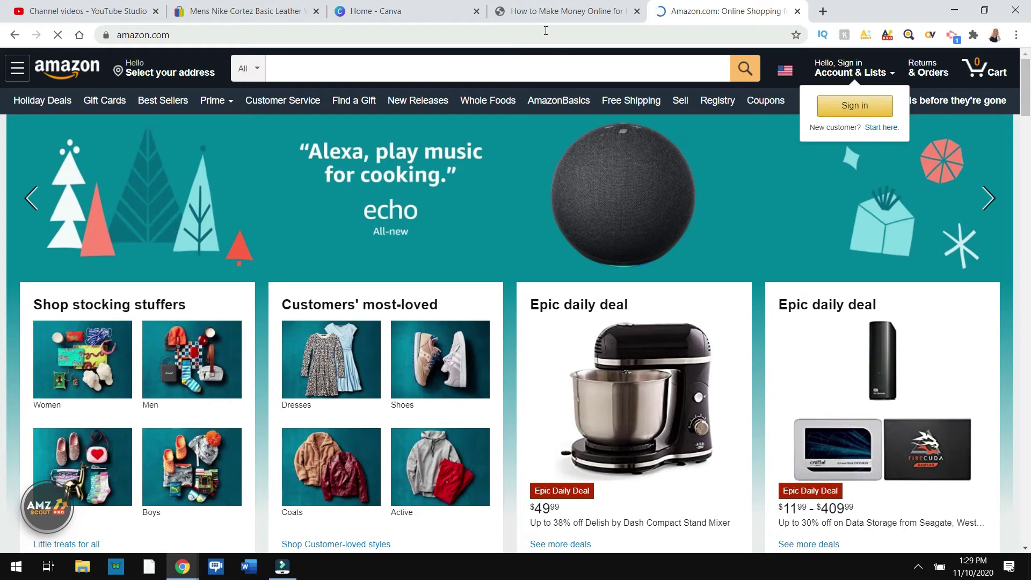
scroll(724, 240, "down", 1)
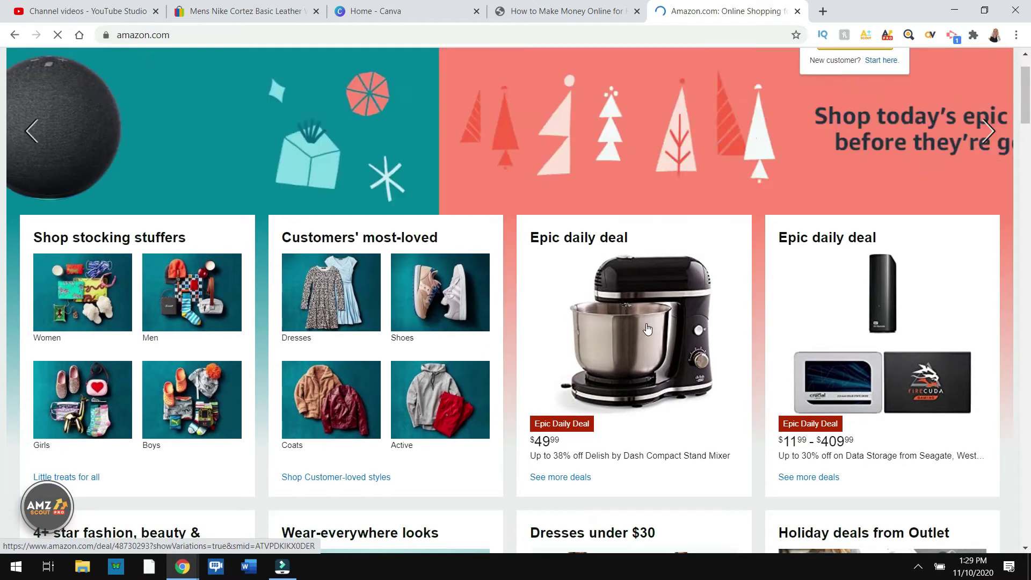
scroll(647, 328, "down", 5)
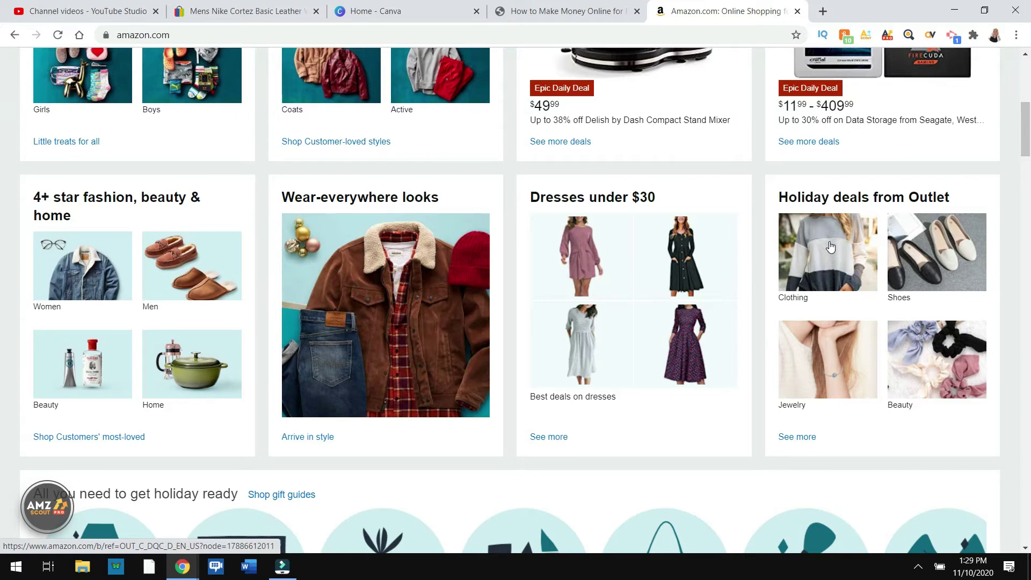
scroll(830, 246, "down", 4)
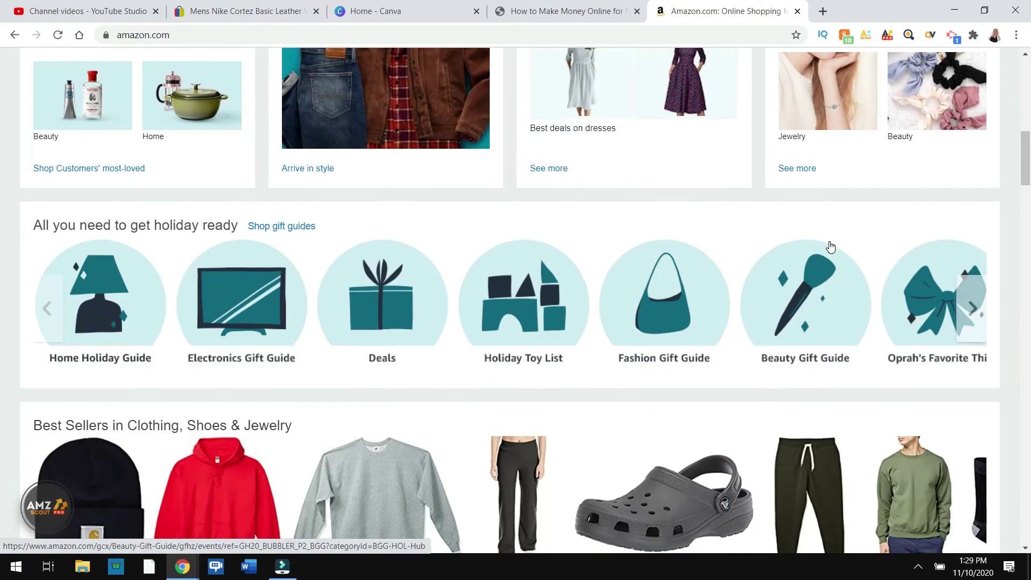
scroll(830, 247, "down", 1)
scroll(830, 247, "down", 3)
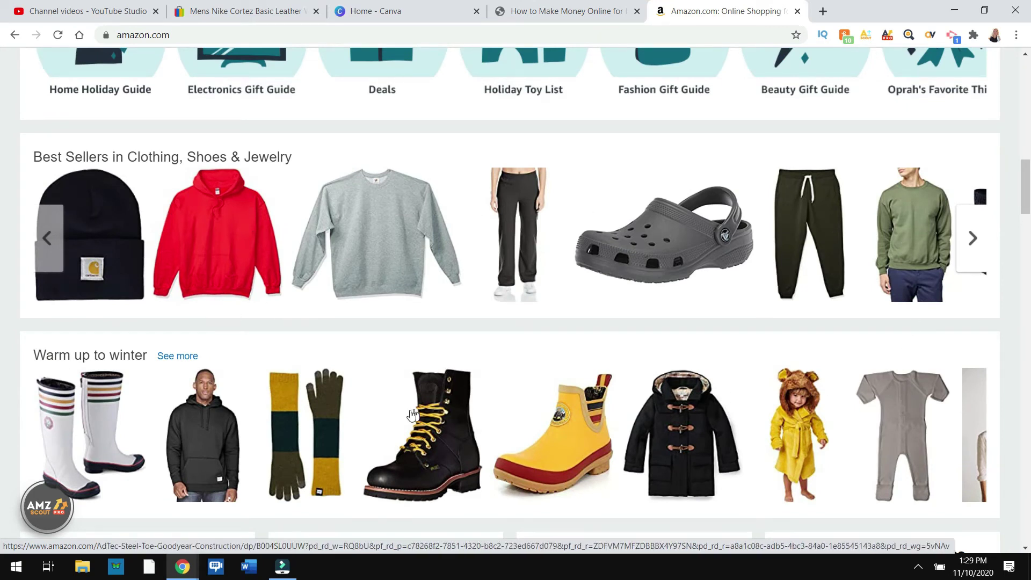
scroll(310, 411, "down", 1)
scroll(310, 411, "down", 4)
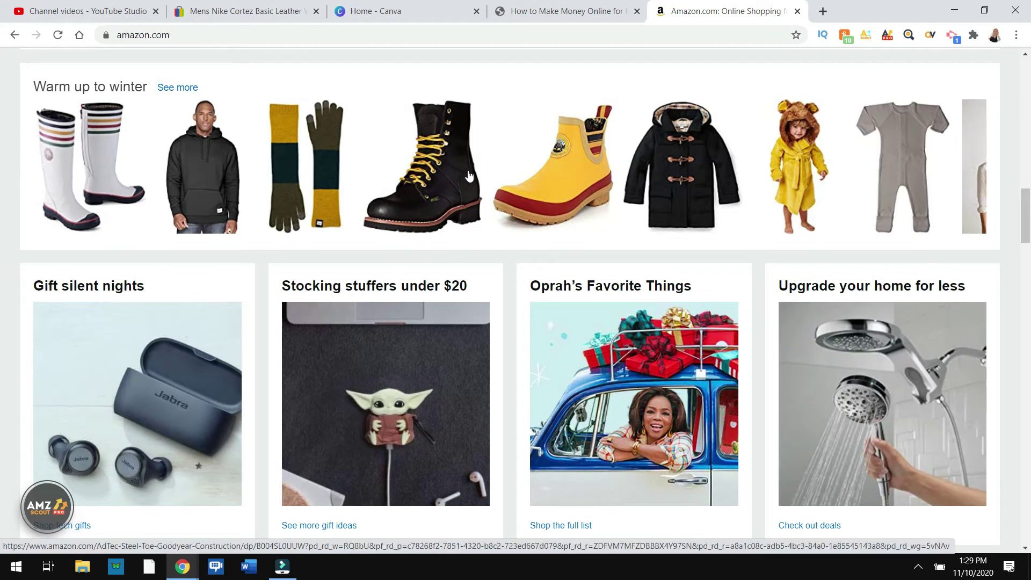
scroll(469, 175, "down", 4)
scroll(517, 147, "down", 1)
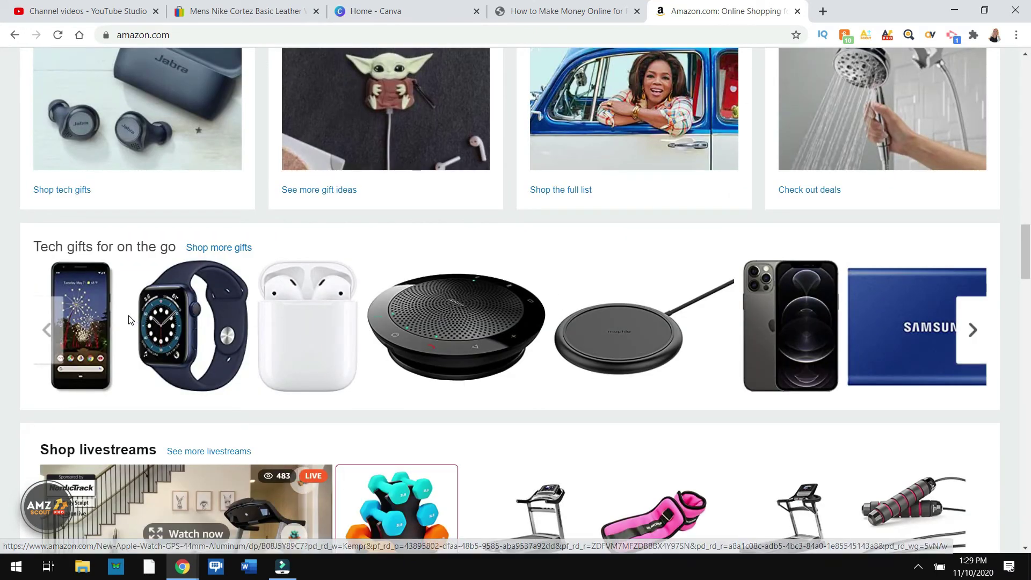
scroll(118, 323, "down", 1)
scroll(117, 323, "down", 3)
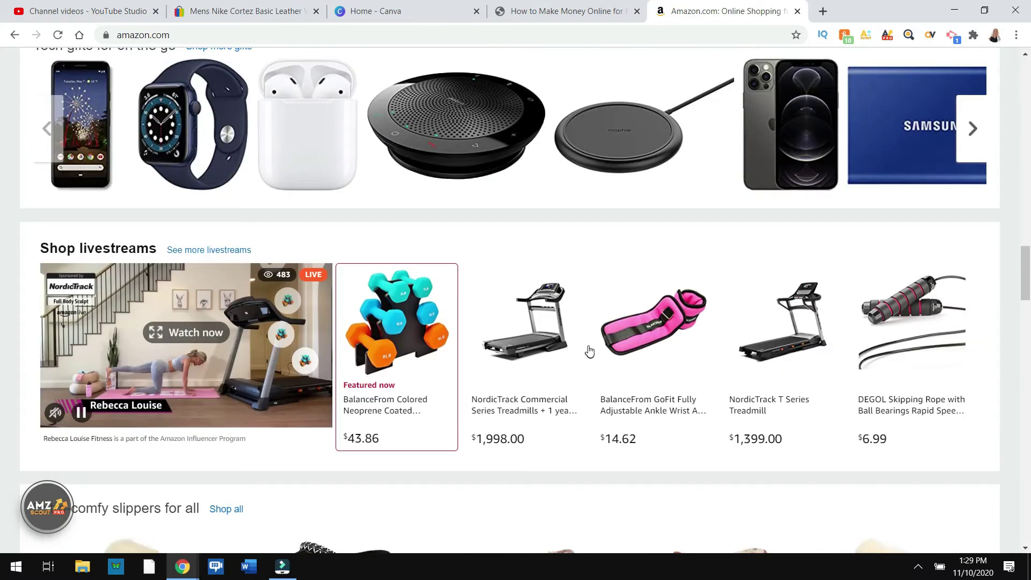
scroll(429, 225, "up", 15)
scroll(438, 155, "up", 10)
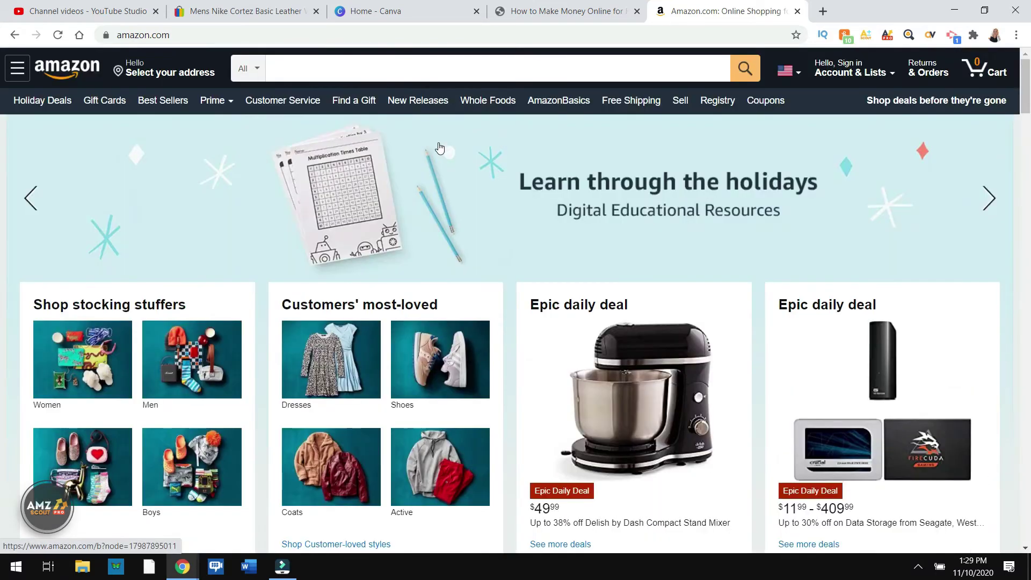
Switch to the Canva tab and show the All your designs list
left_click(406, 18)
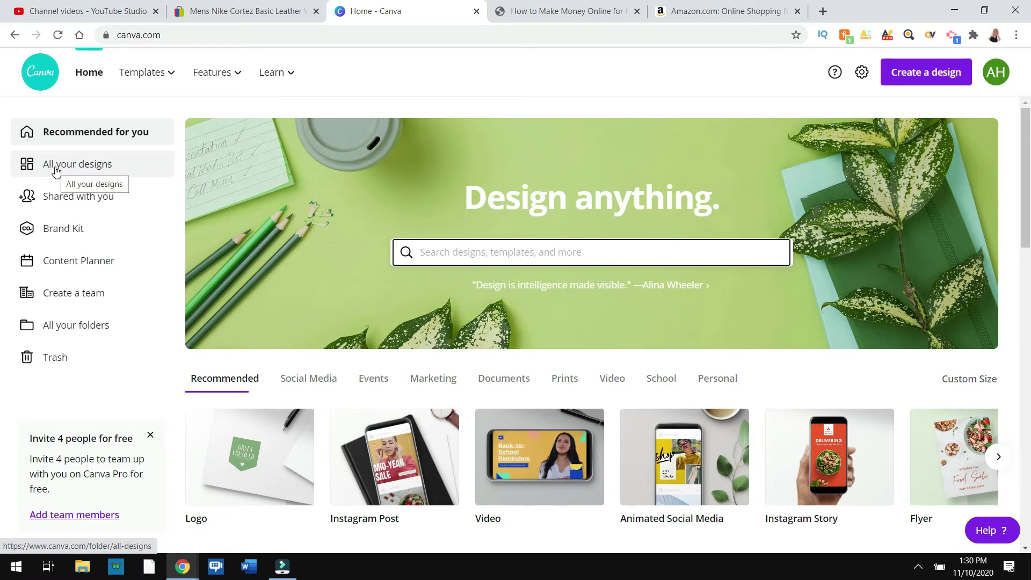
left_click(82, 167)
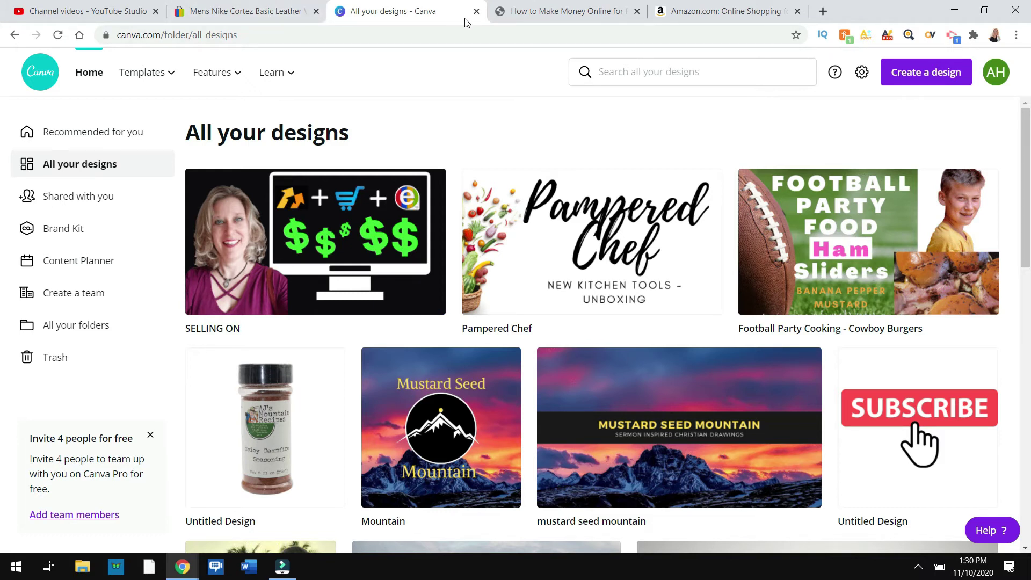
Bring up Create a design and browse the list of design types
left_click(911, 77)
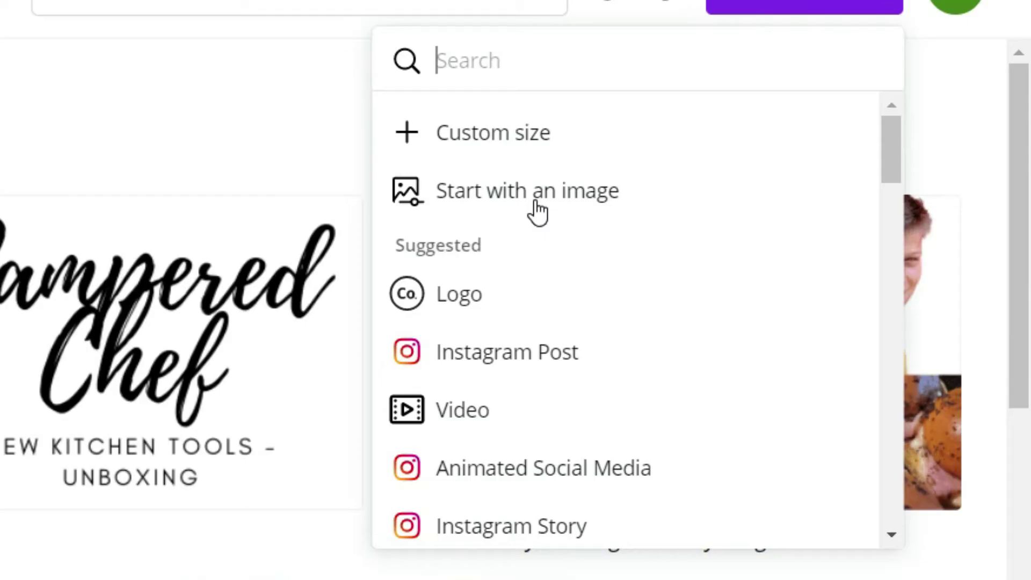
scroll(802, 177, "down", 4)
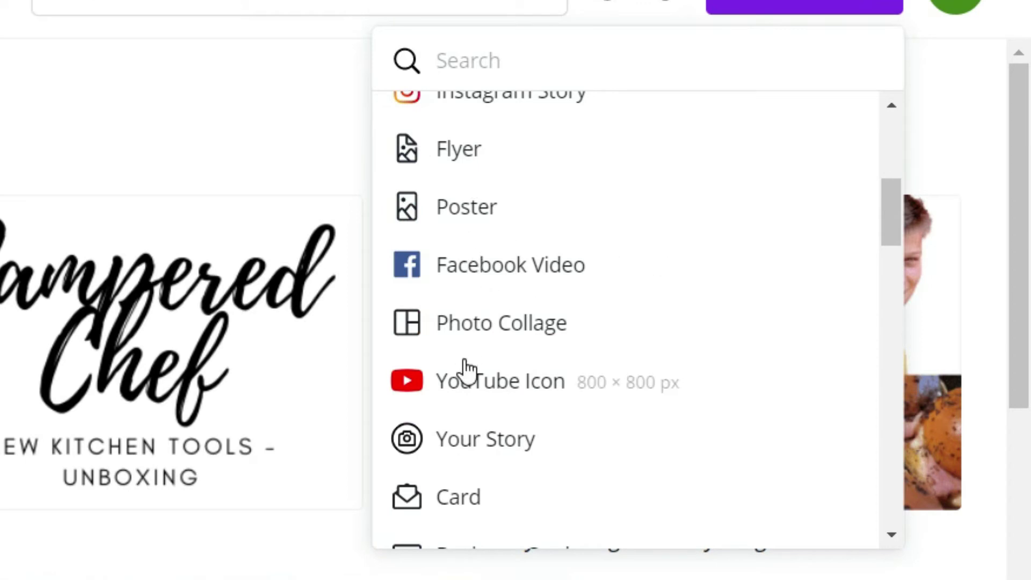
scroll(481, 410, "down", 3)
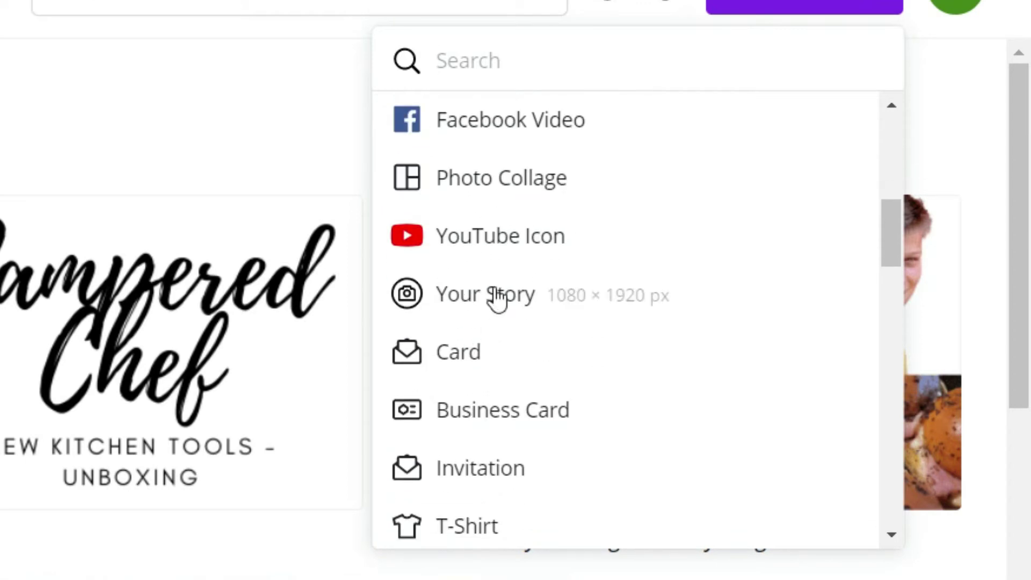
scroll(491, 302, "down", 5)
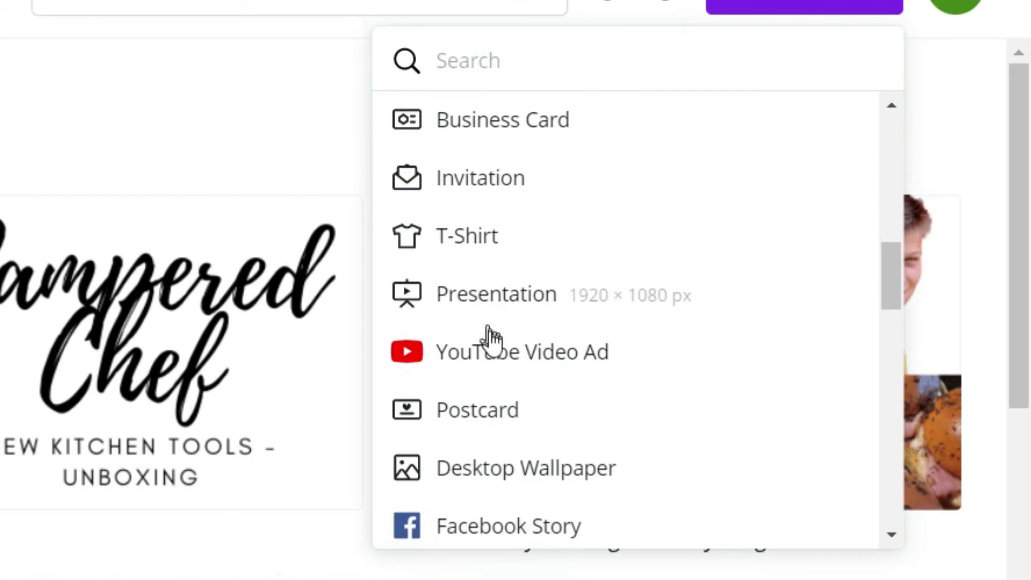
scroll(507, 360, "down", 7)
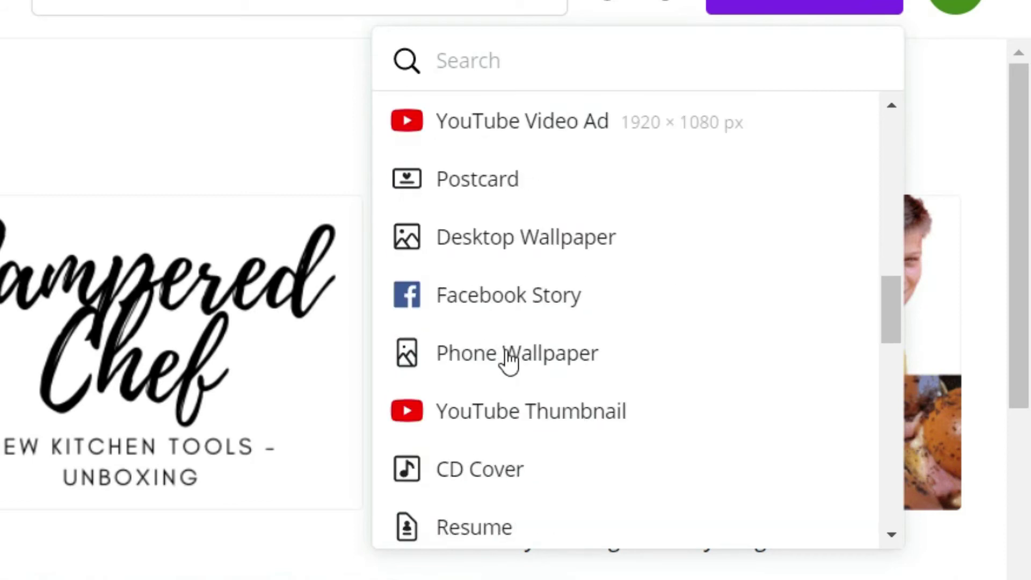
scroll(491, 224, "down", 5)
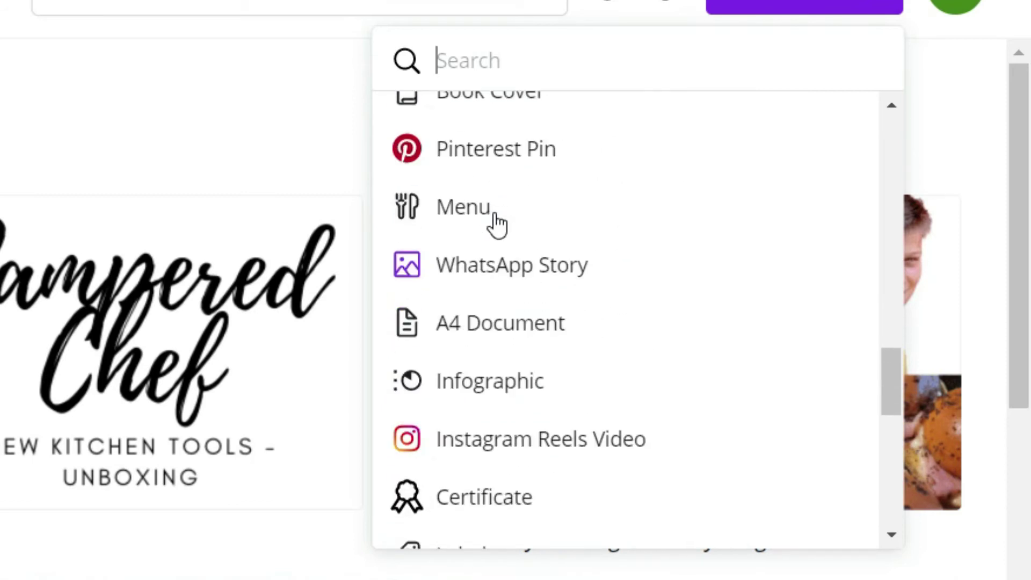
scroll(498, 353, "down", 5)
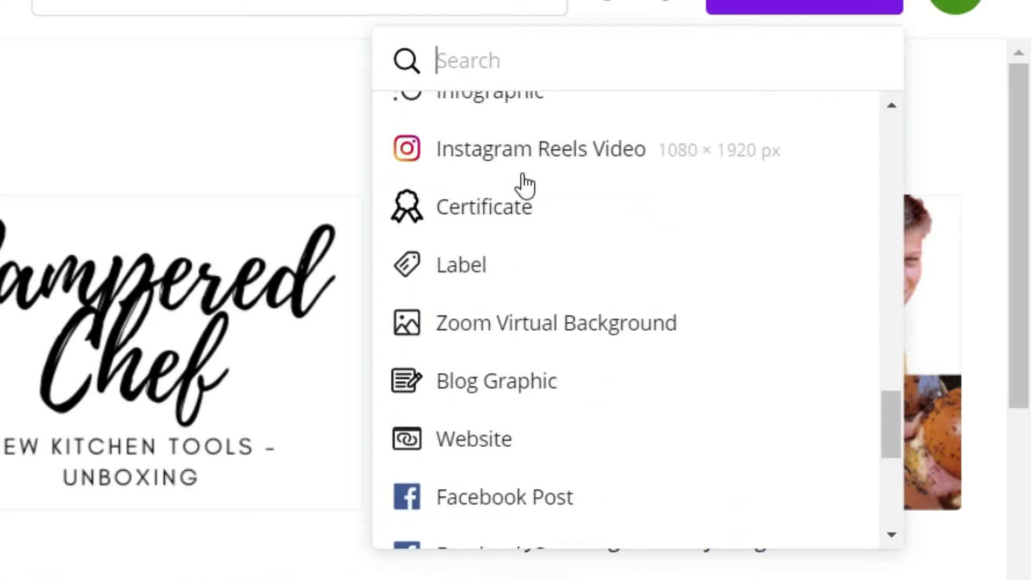
scroll(523, 184, "down", 5)
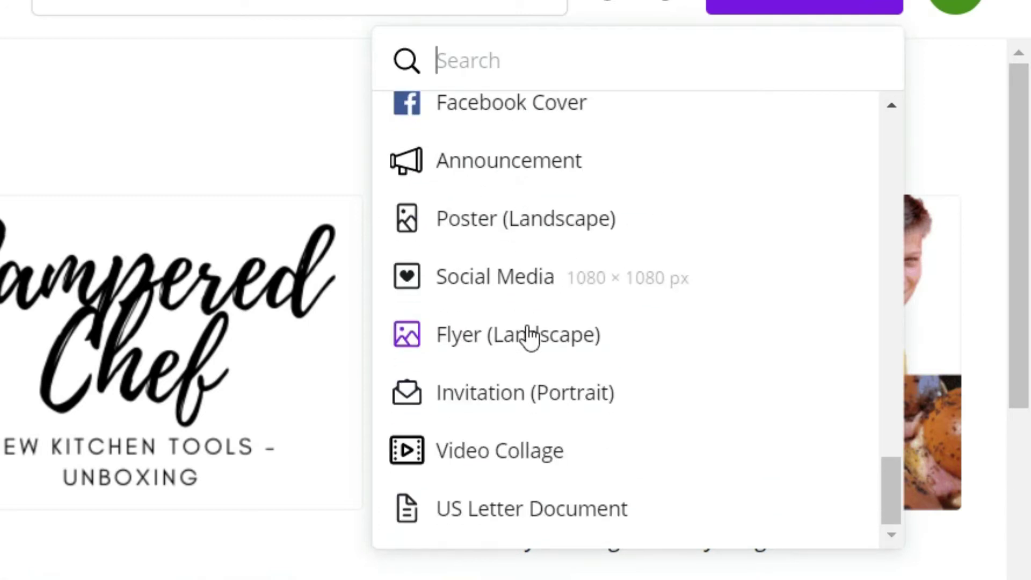
scroll(536, 391, "up", 10)
scroll(551, 294, "up", 4)
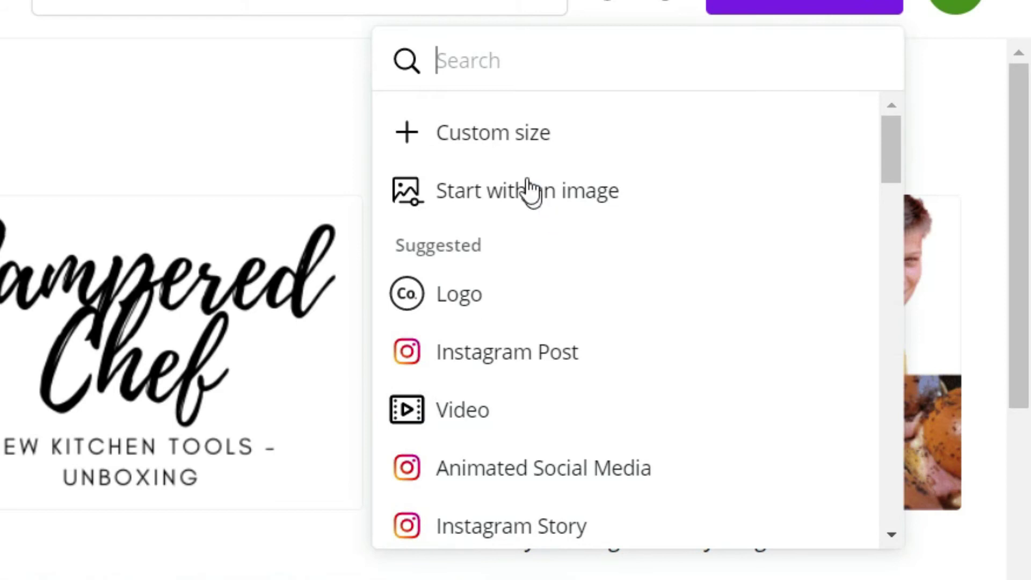
Enter a custom design size of 500 × 500 px
left_click(493, 135)
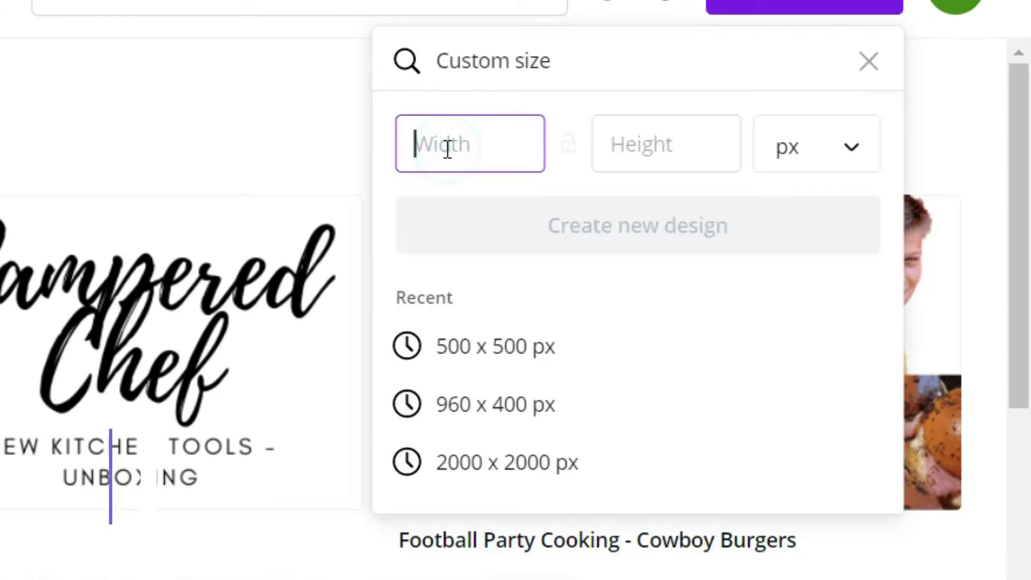
type("50")
key("Tab")
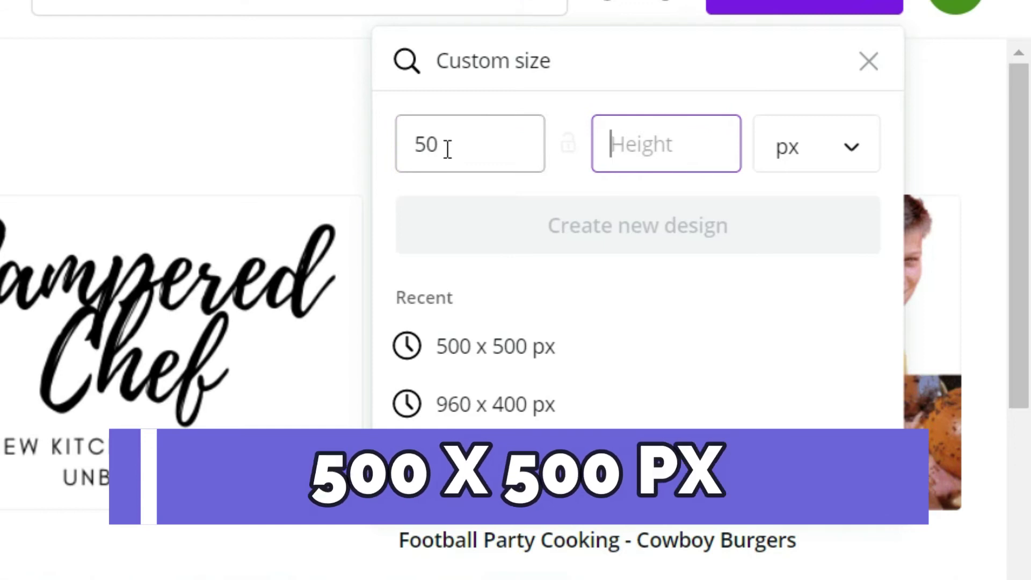
left_click(446, 148)
type("0")
key("Tab")
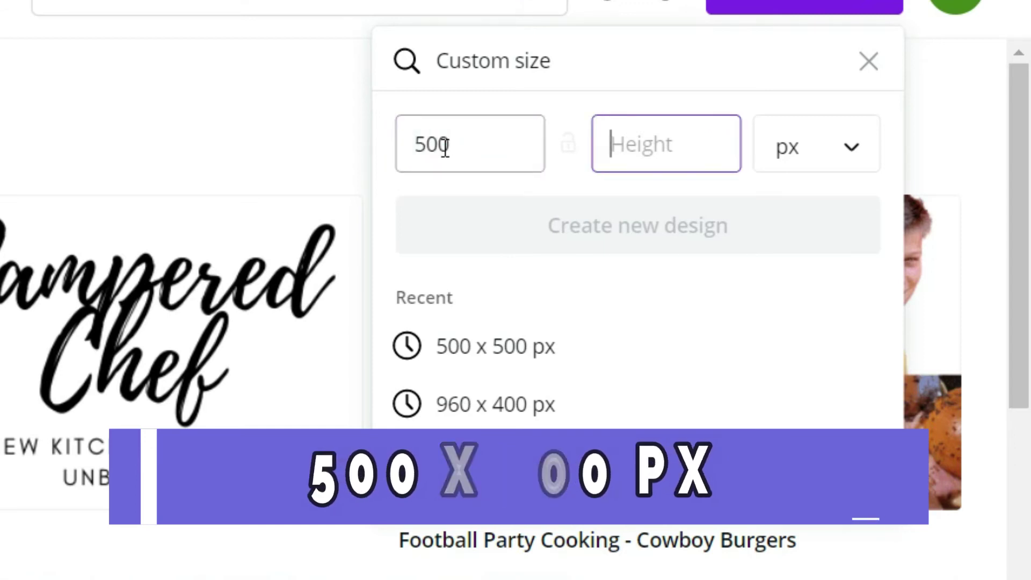
type("500")
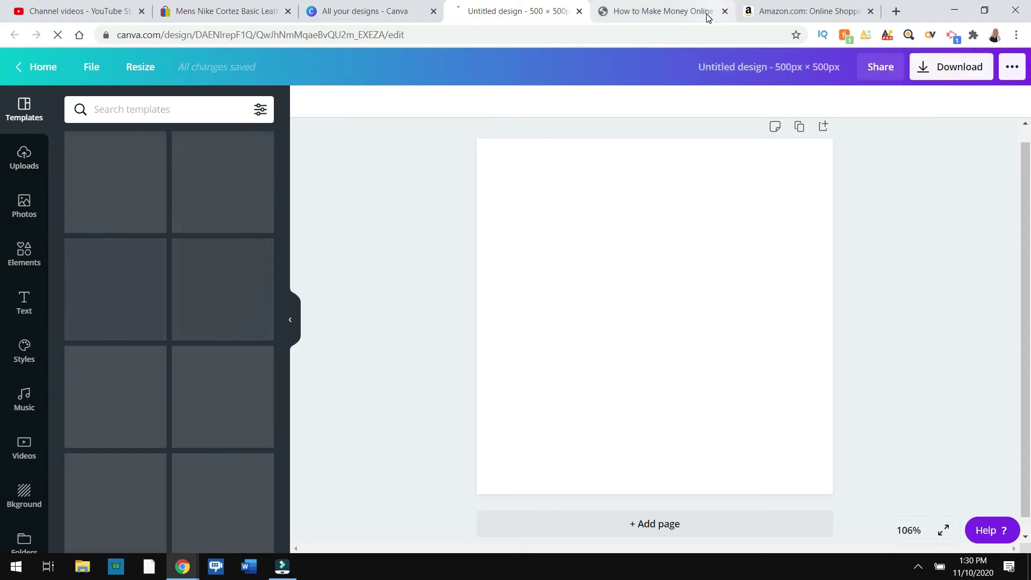
Google the pasted 'Mens Nike Cortez Basic Leather White' in a new tab and view Images results
left_click(896, 11)
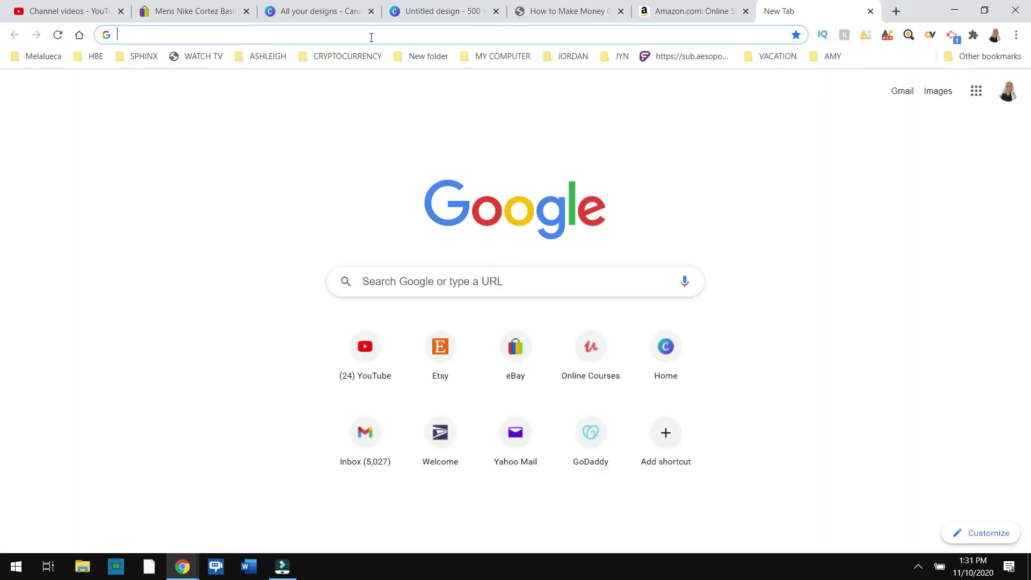
left_click(371, 37)
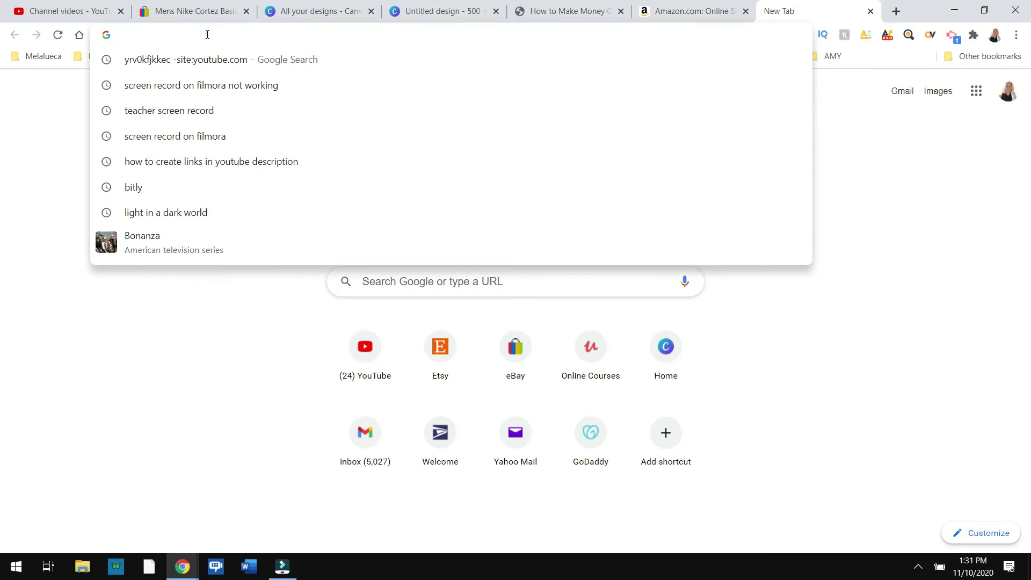
type("Mens Nike Cortez Basic Leather White")
key("Return")
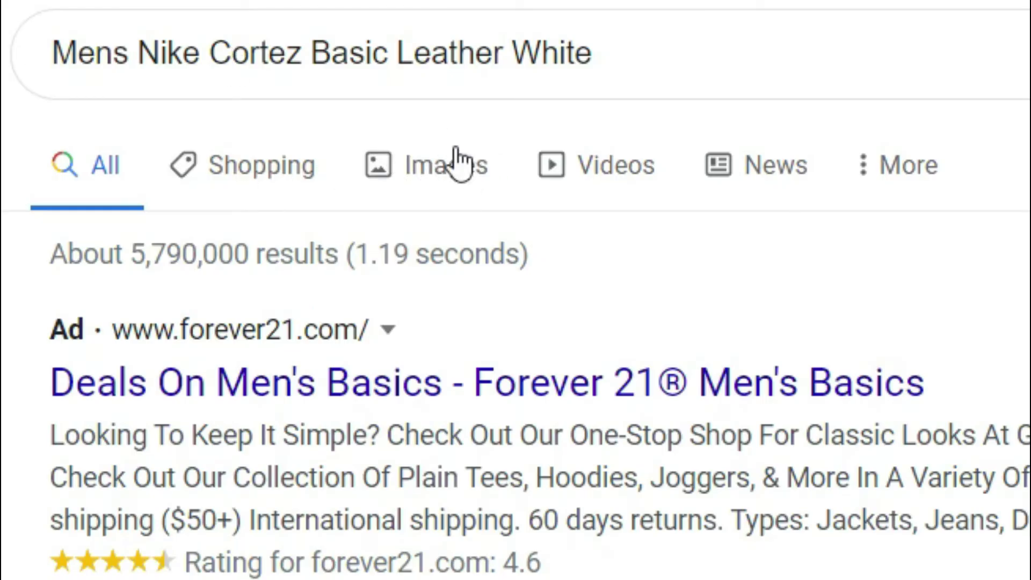
left_click(449, 177)
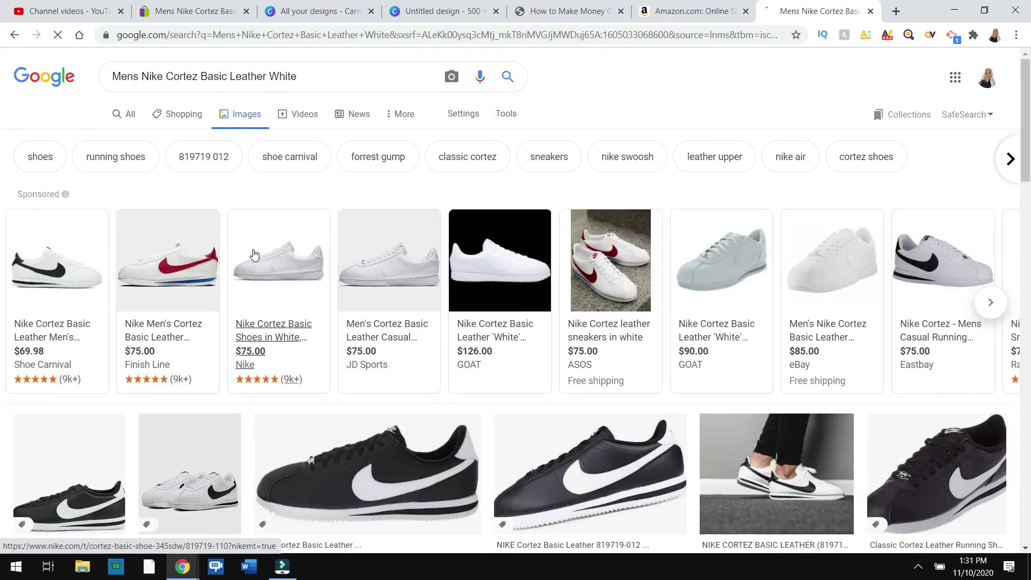
scroll(249, 260, "down", 3)
scroll(249, 261, "down", 9)
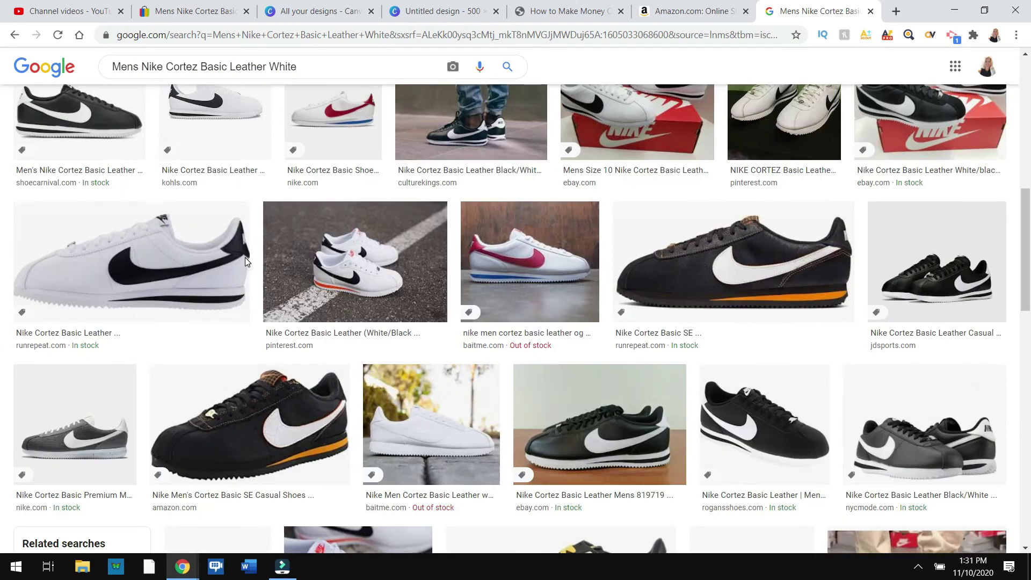
scroll(235, 274, "up", 7)
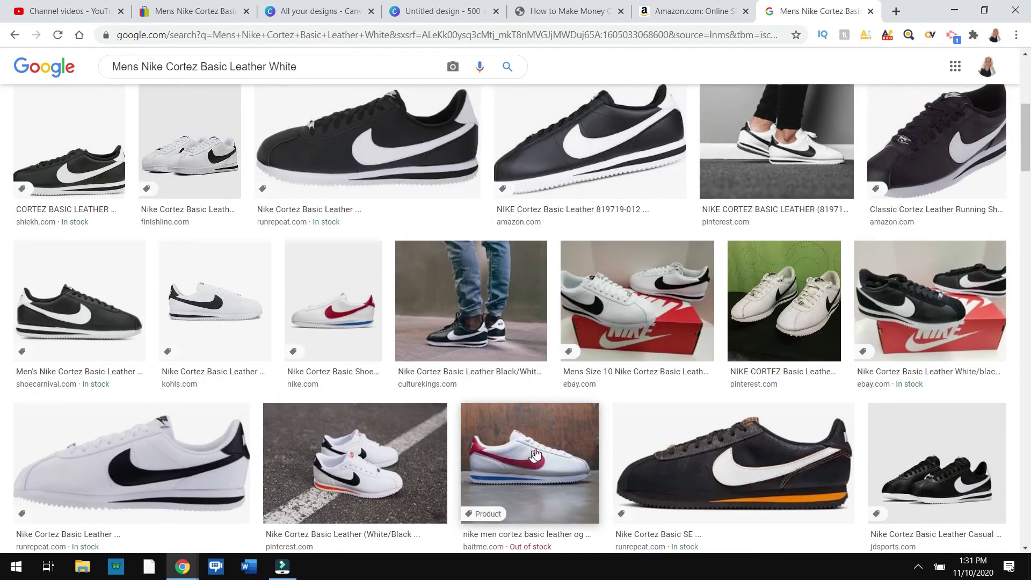
Preview the baitme white-and-red Cortez photo and save it as NIKE in Pictures
left_click(536, 455)
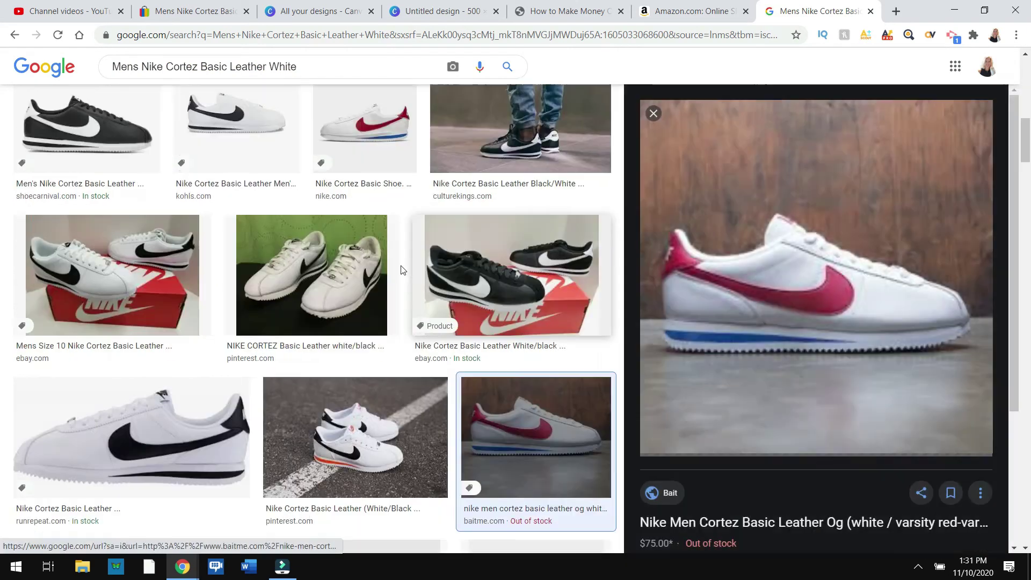
right_click(792, 267)
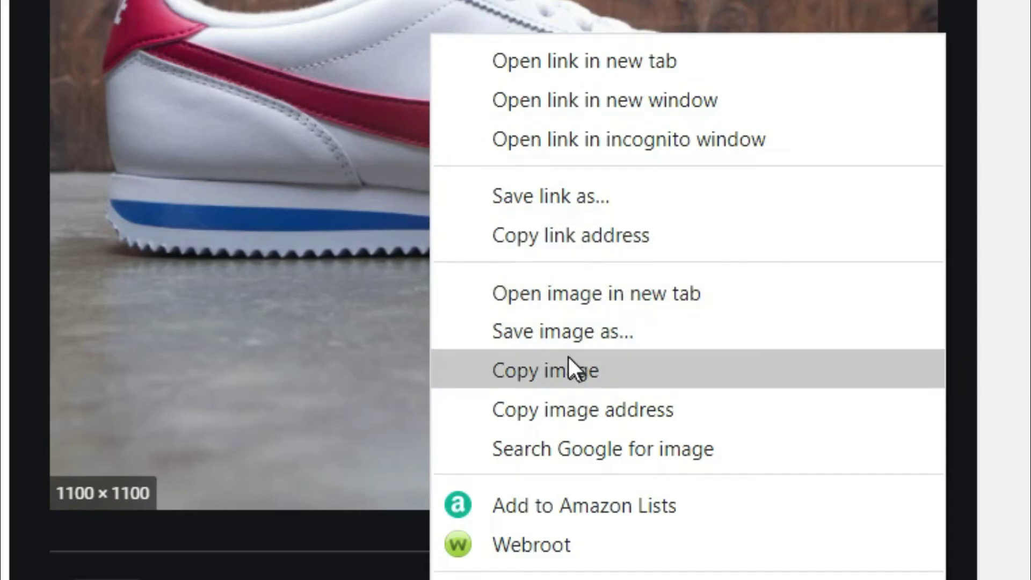
left_click(572, 340)
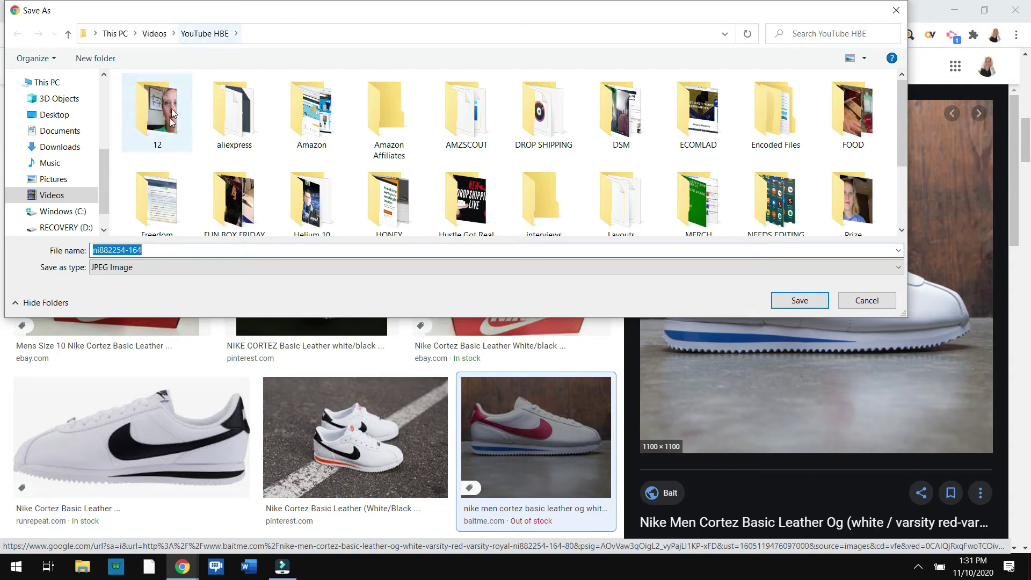
type("NIKE")
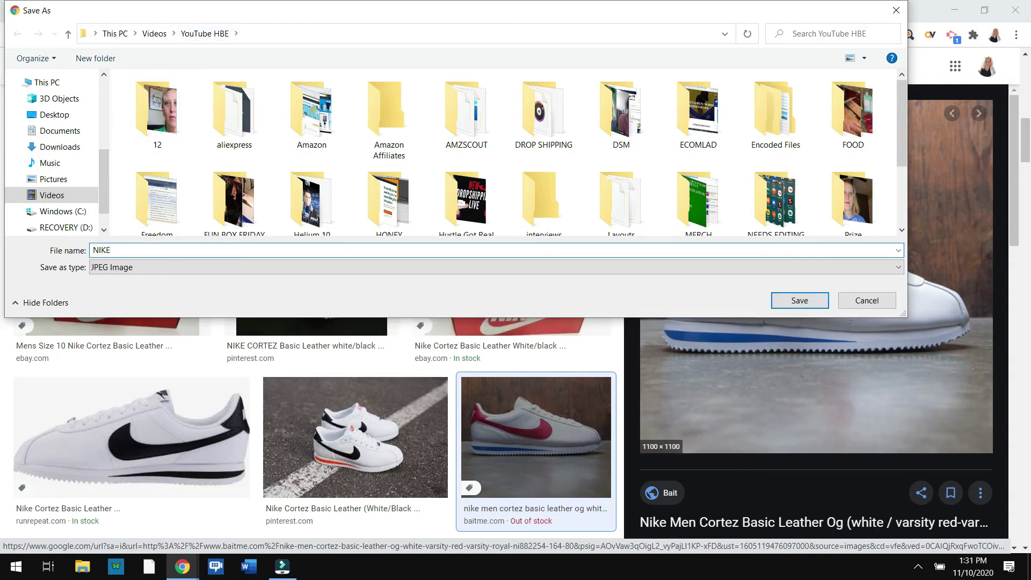
left_click(53, 179)
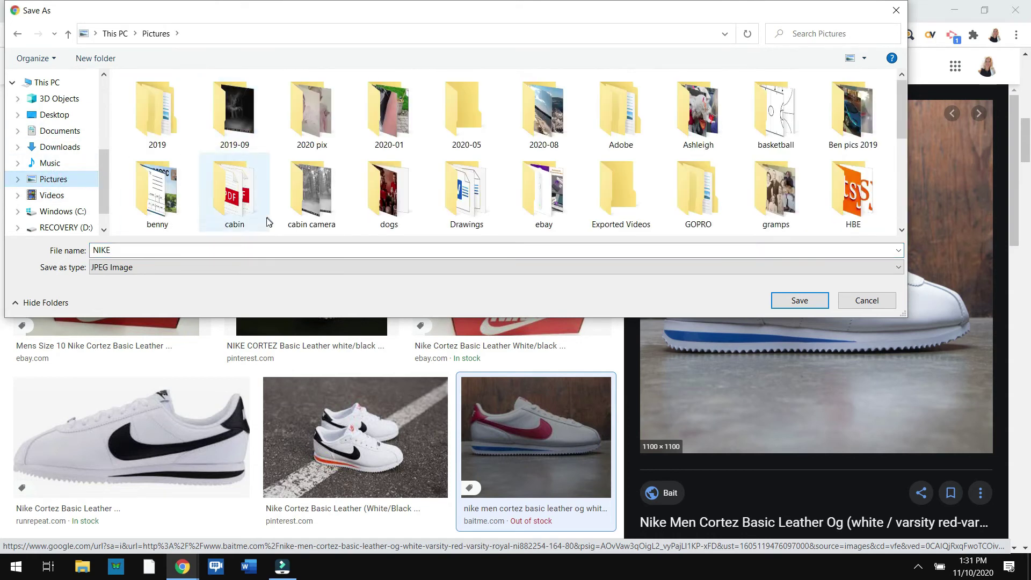
left_click(811, 301)
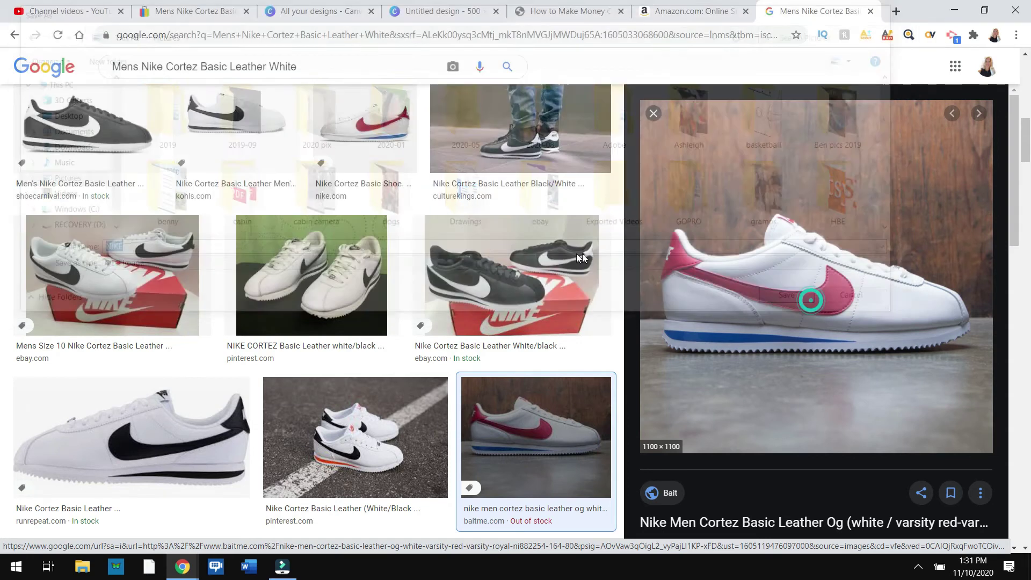
left_click(465, 15)
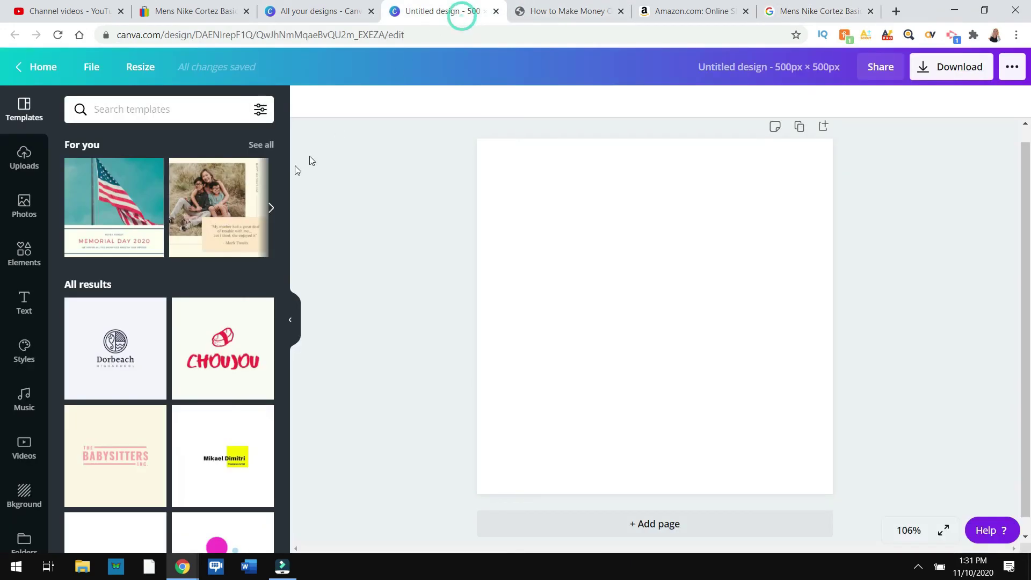
Close the photo viewer and upload the NIKE sneaker image from Pictures into Canva's uploads
left_click(1015, 10)
left_click(26, 158)
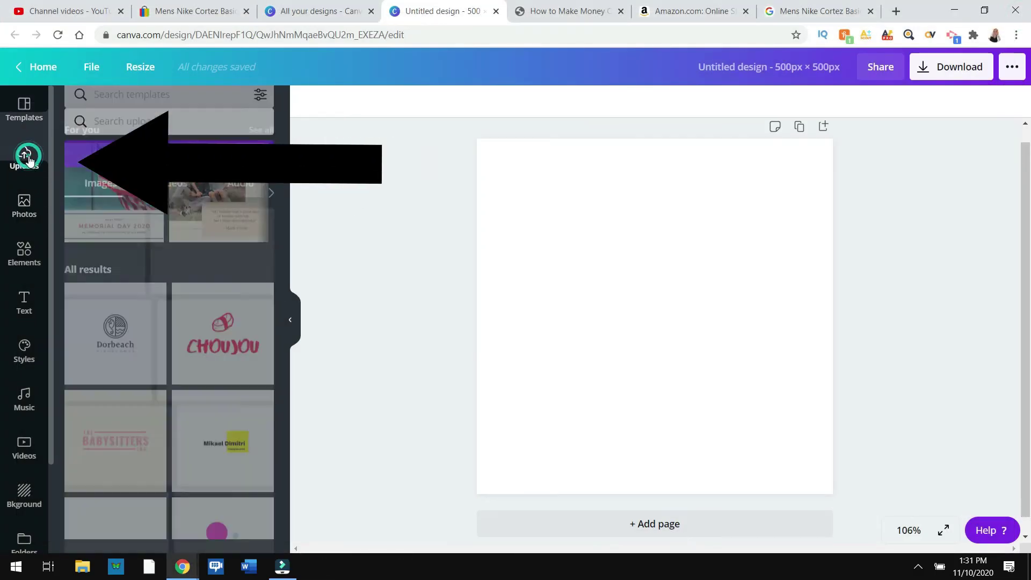
left_click(161, 143)
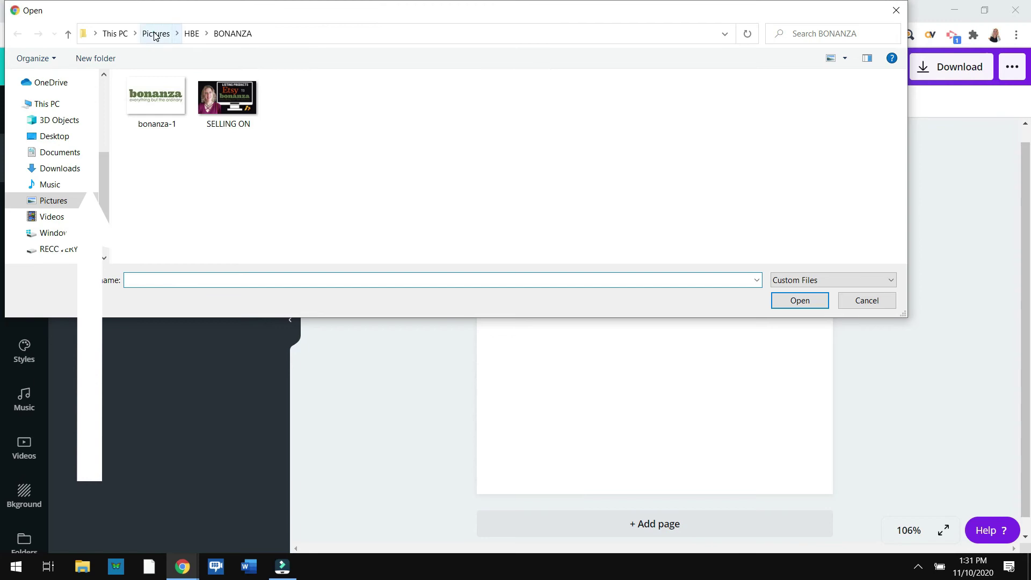
left_click(154, 35)
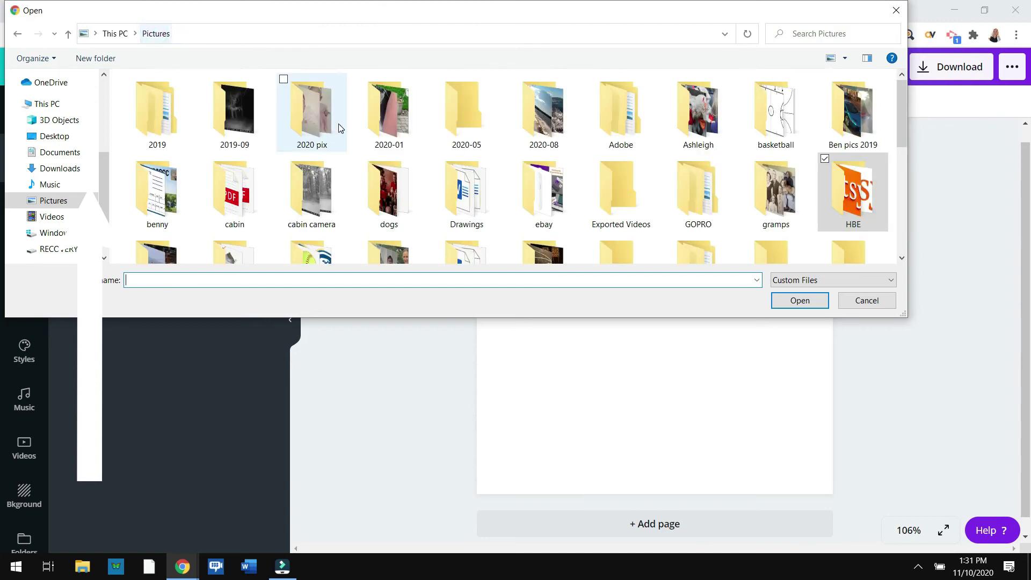
scroll(531, 195, "down", 3)
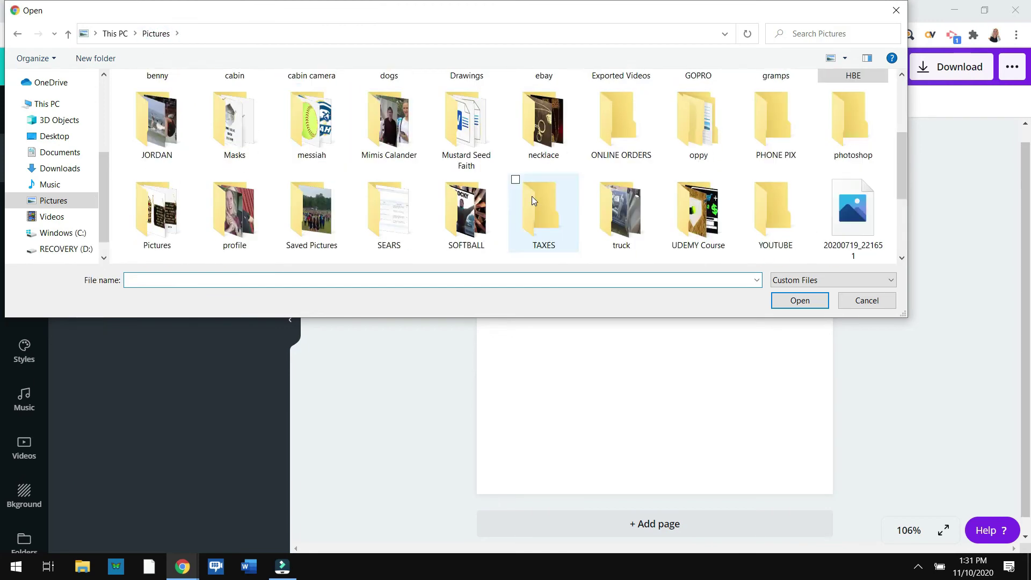
scroll(532, 199, "down", 3)
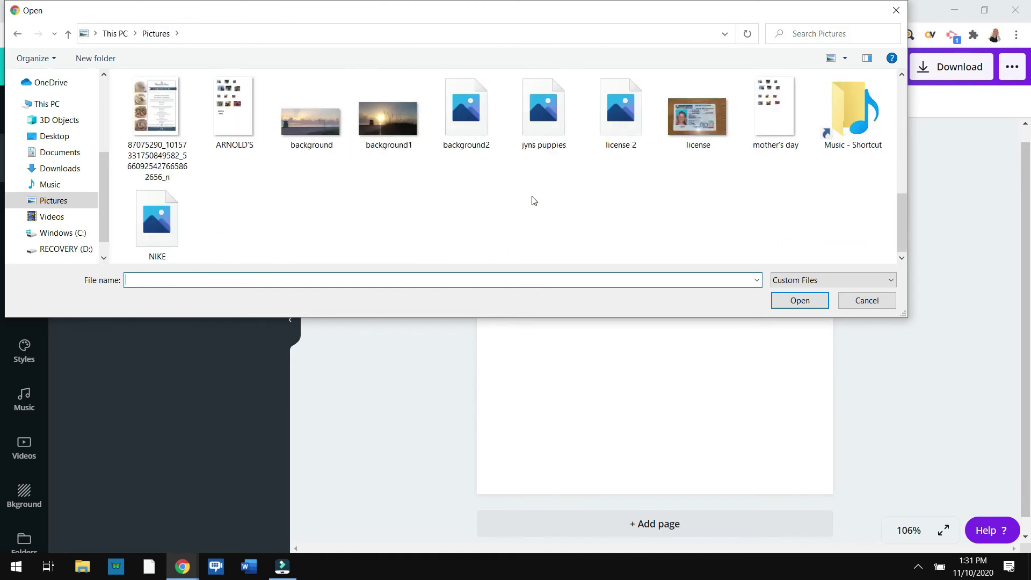
left_click(161, 218)
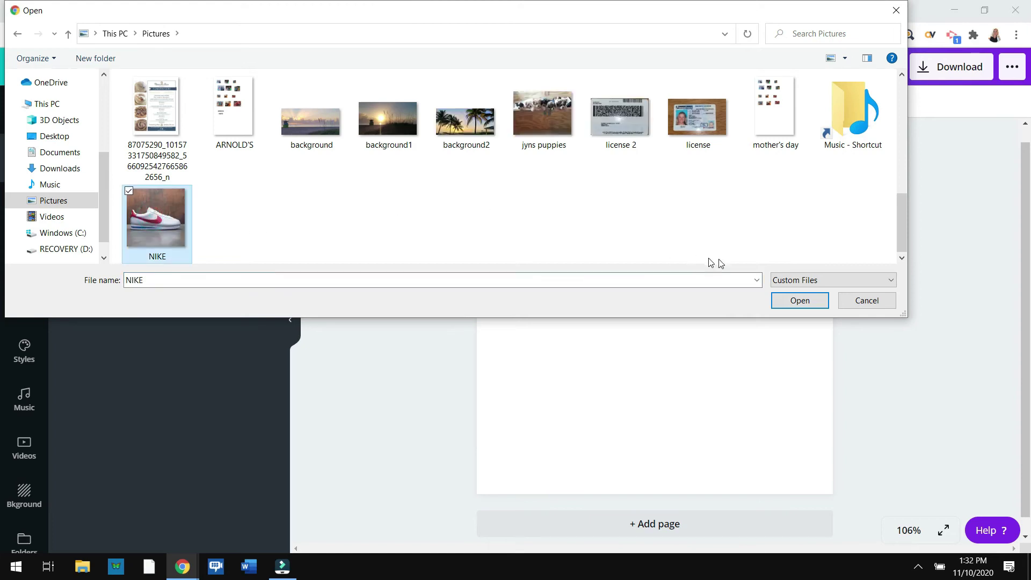
left_click(794, 300)
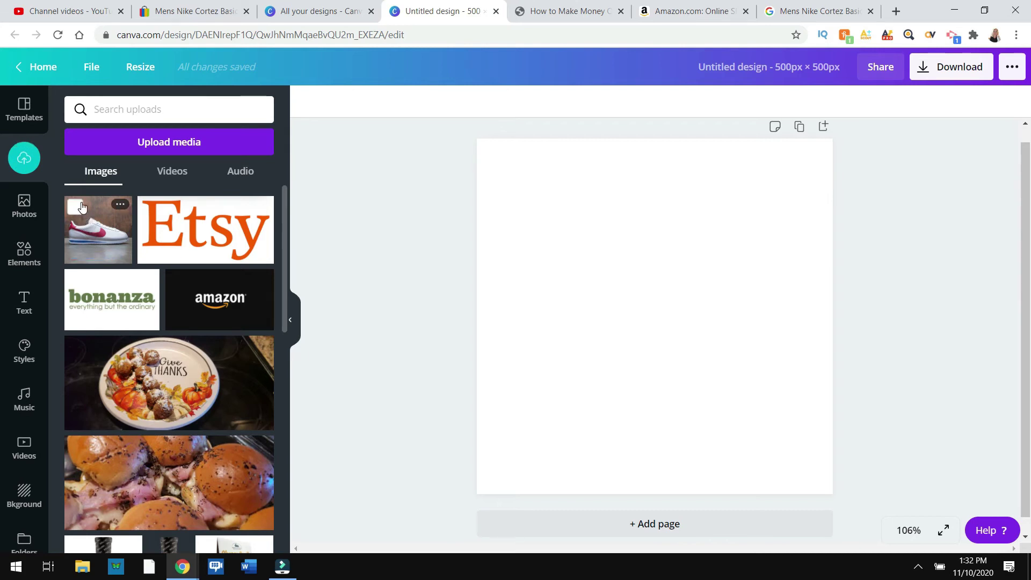
Place the uploaded NIKE photo on the page and stretch it to cover all 500 × 500 px
left_click(80, 210)
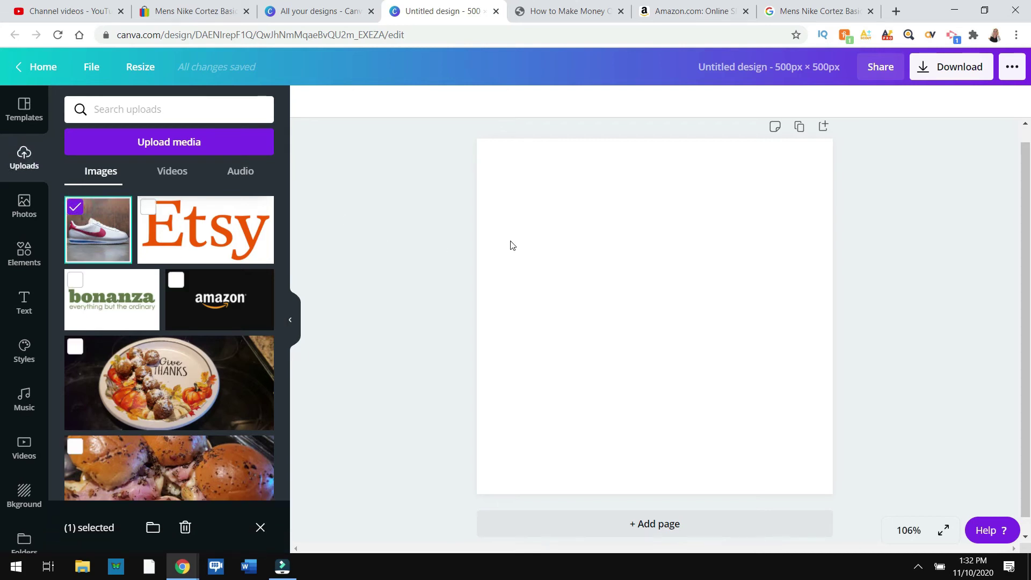
left_click(100, 242)
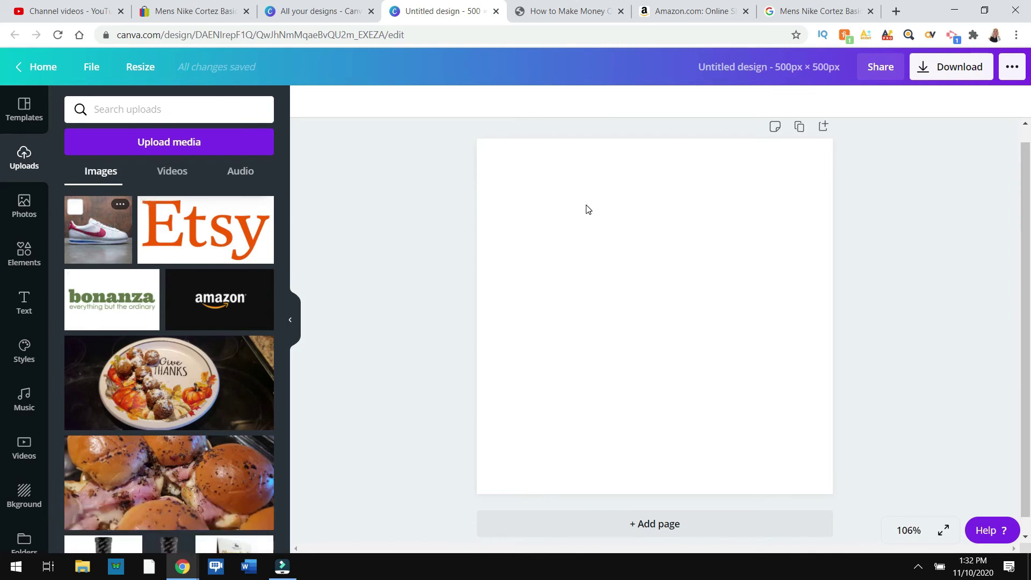
left_click_drag(90, 236, 591, 252)
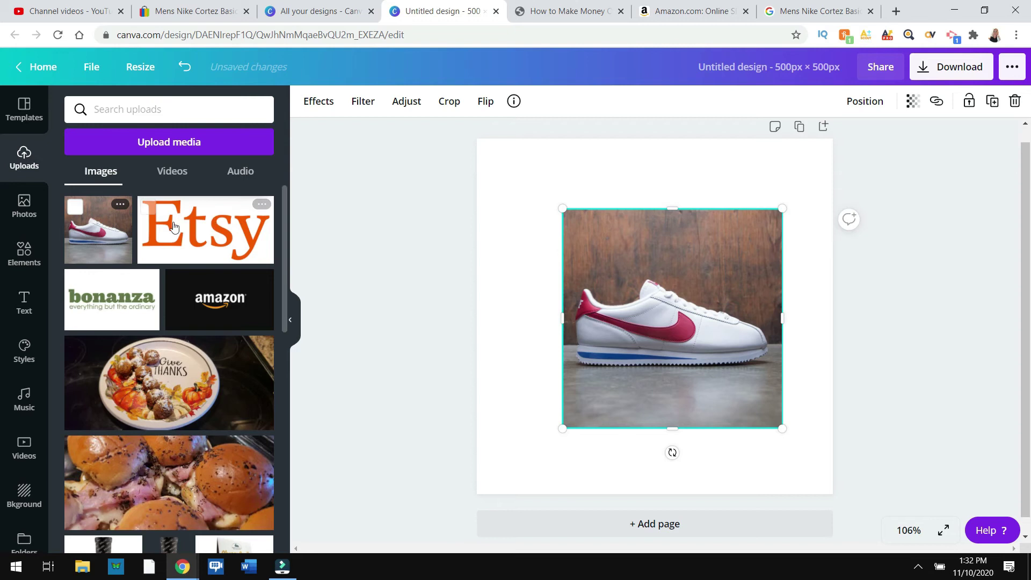
left_click_drag(560, 205, 457, 167)
left_click_drag(783, 429, 868, 511)
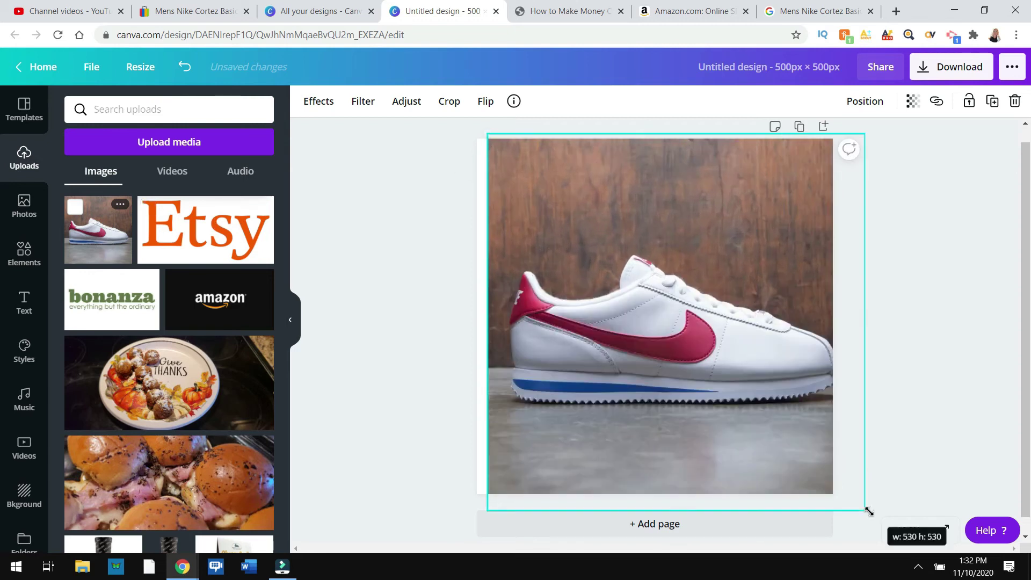
left_click_drag(766, 434, 759, 433)
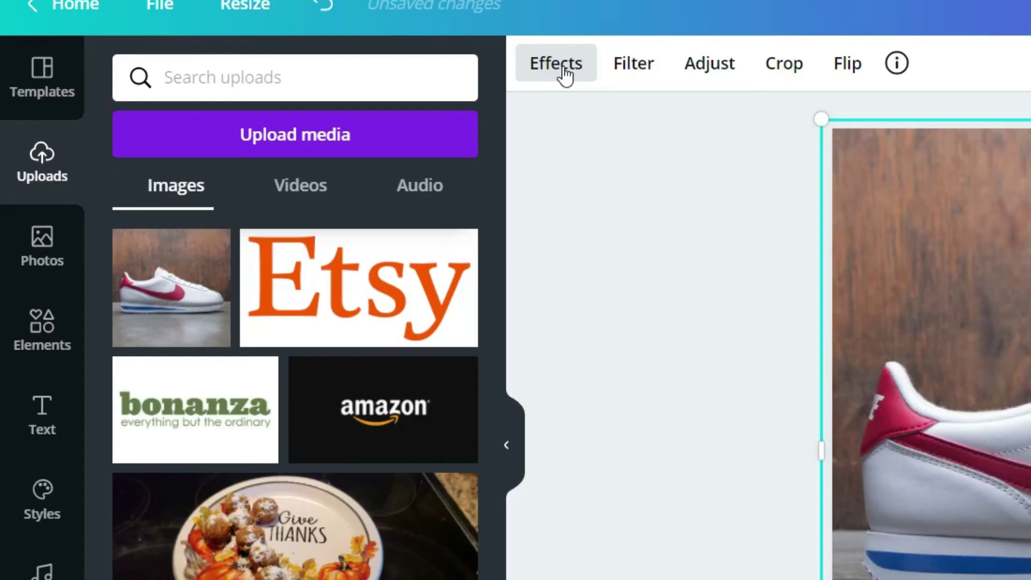
Preview the Semitone effect, then apply Background Remover to strip the wooden backdrop
left_click(321, 107)
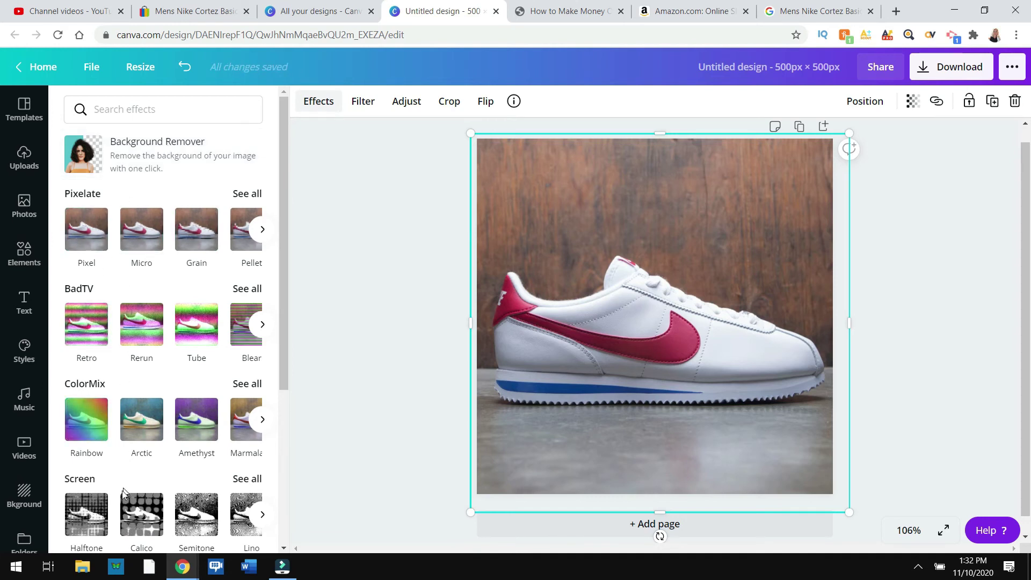
scroll(140, 476, "down", 4)
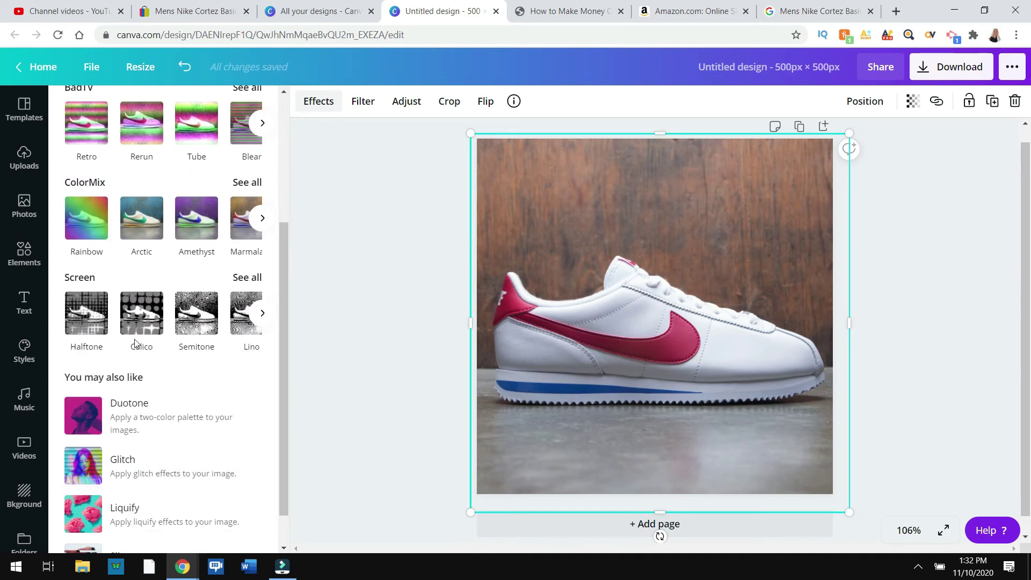
left_click(197, 314)
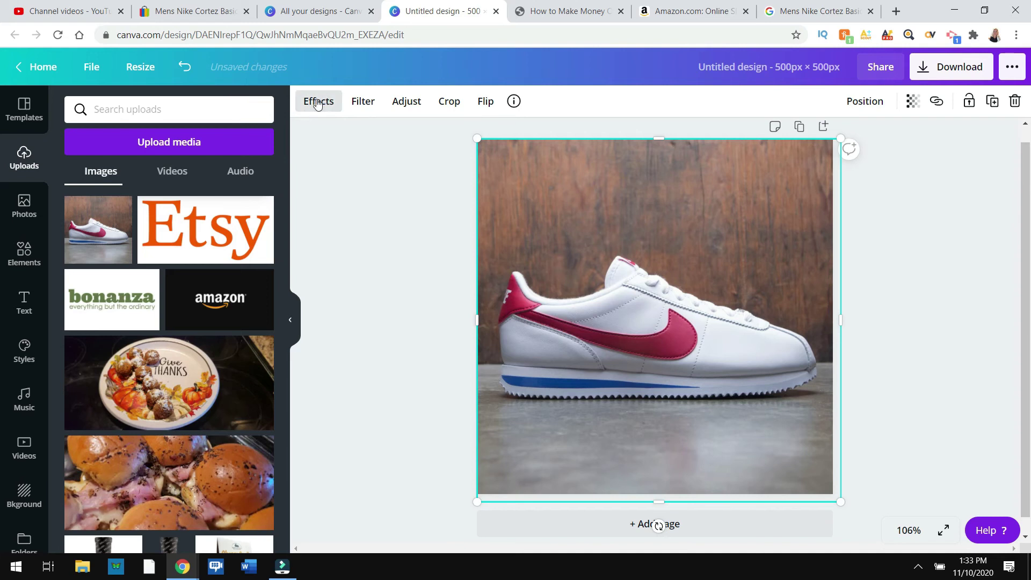
left_click(324, 107)
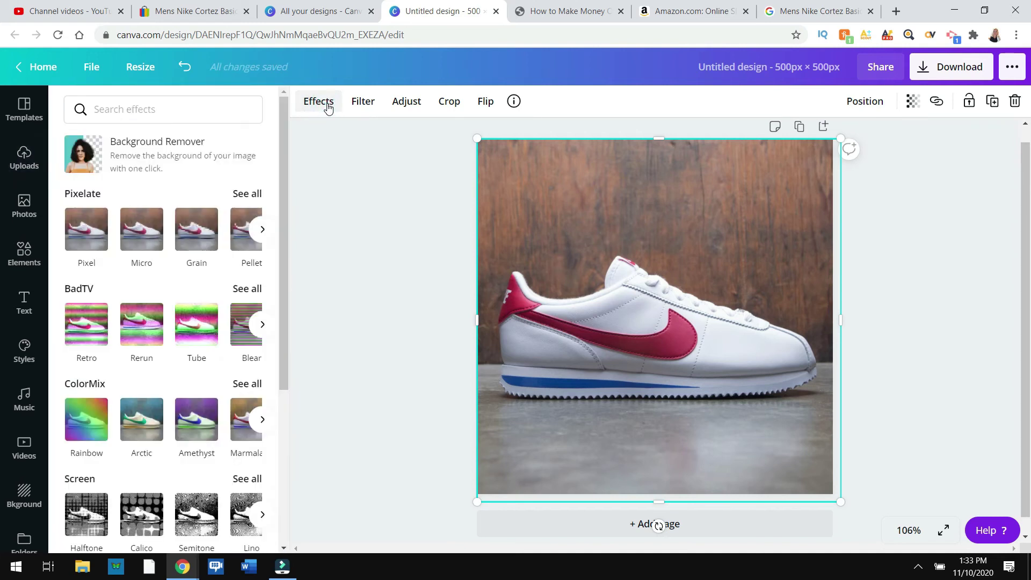
left_click(161, 151)
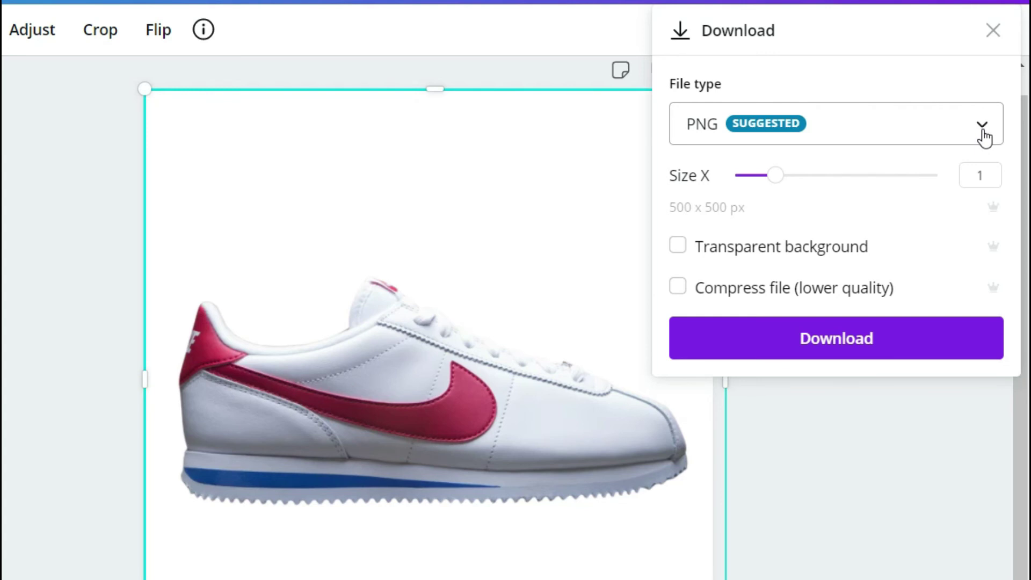
Download the design as a PNG with transparent background and dismiss the confirmation
left_click(982, 130)
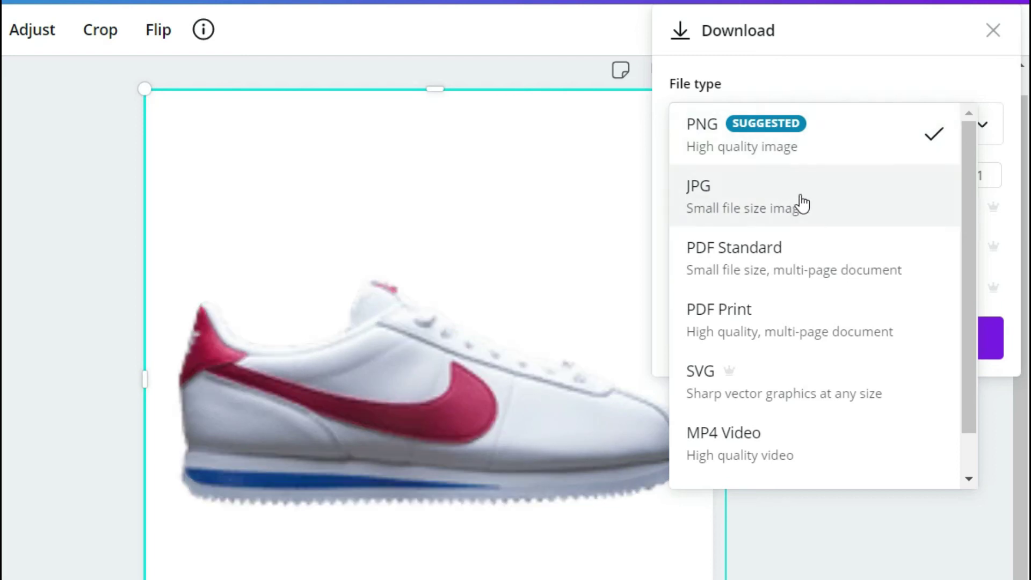
left_click(827, 146)
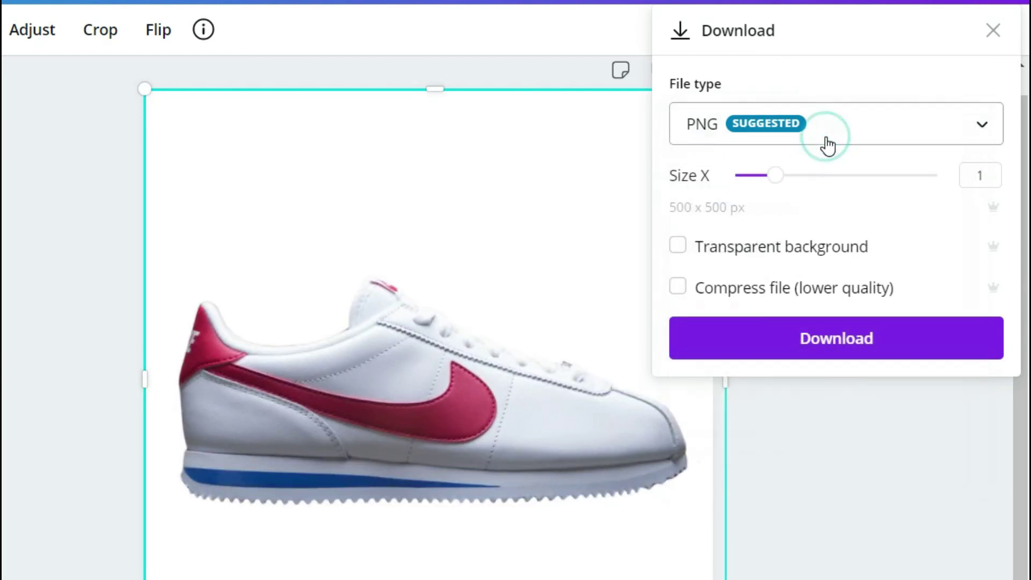
left_click(678, 248)
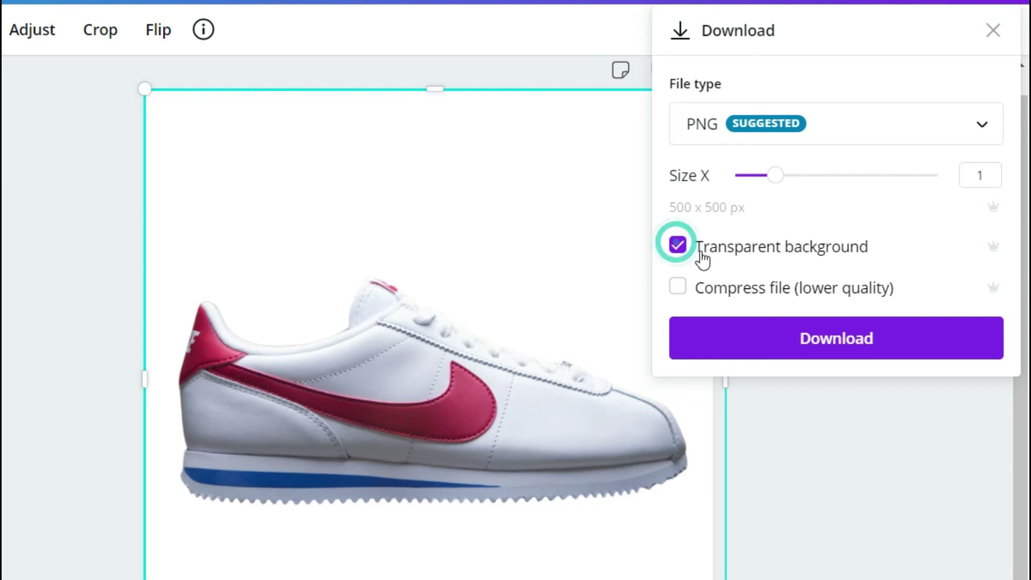
left_click(817, 342)
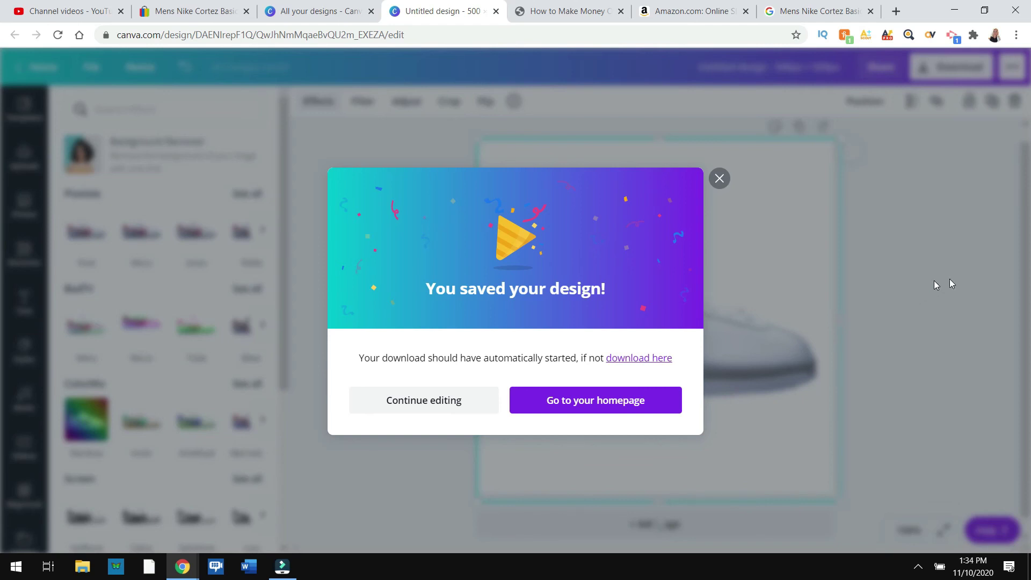
left_click(720, 179)
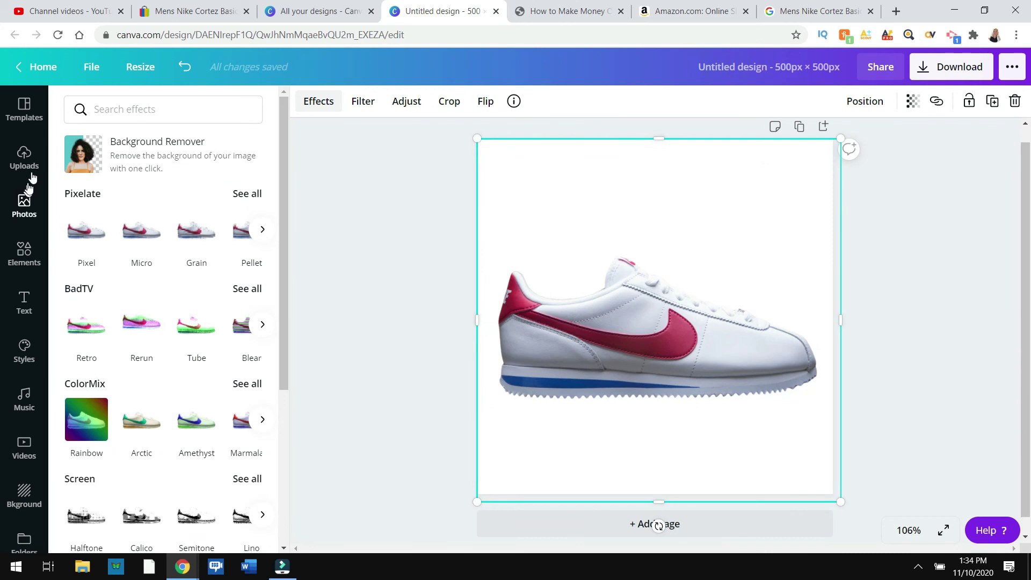
Return to the Canva home page and show all saved designs
left_click(34, 77)
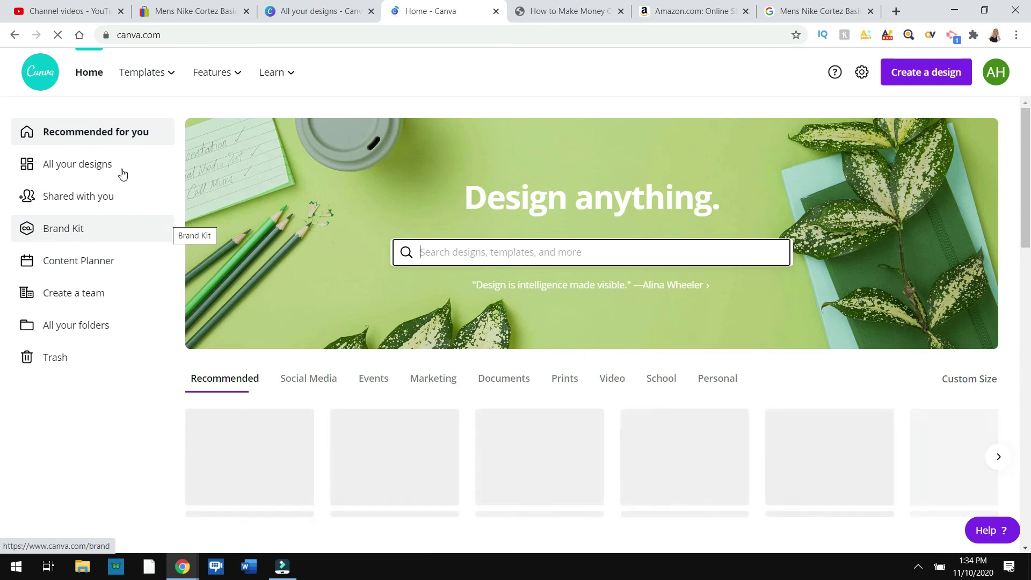
left_click(76, 164)
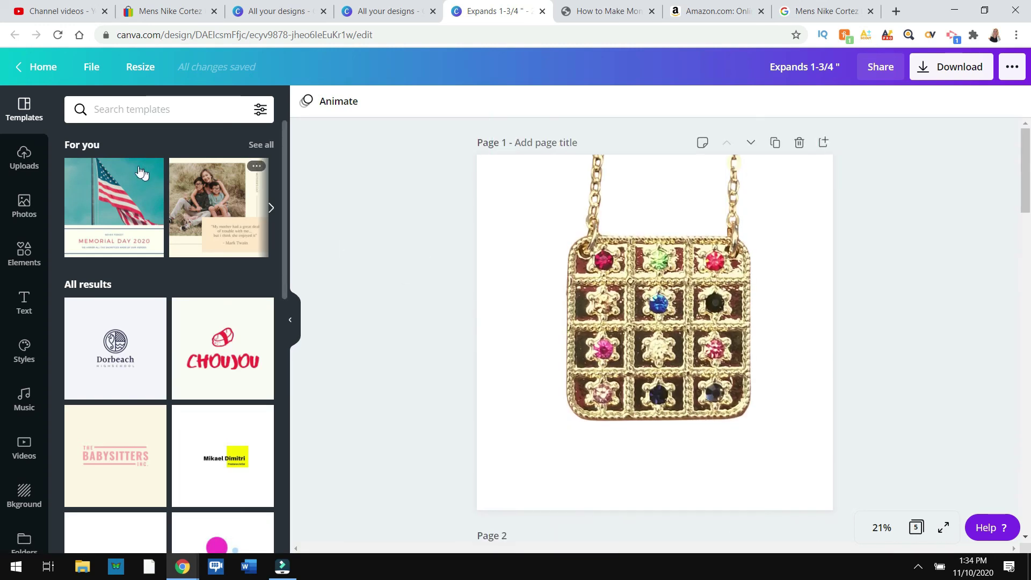
Open Uploads and scroll the Images list to the jewellery photos beside a coin
left_click(25, 158)
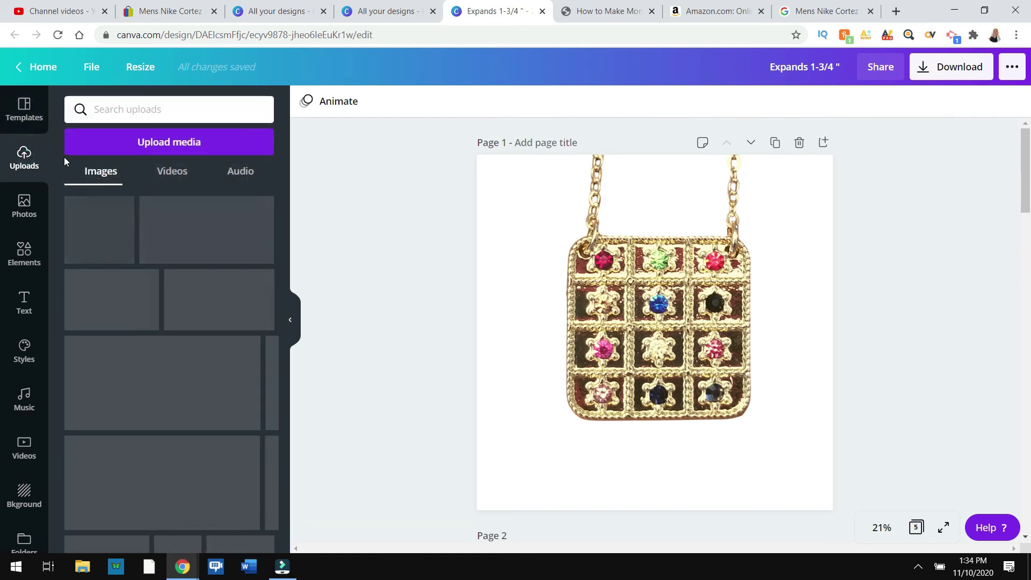
scroll(168, 243, "down", 4)
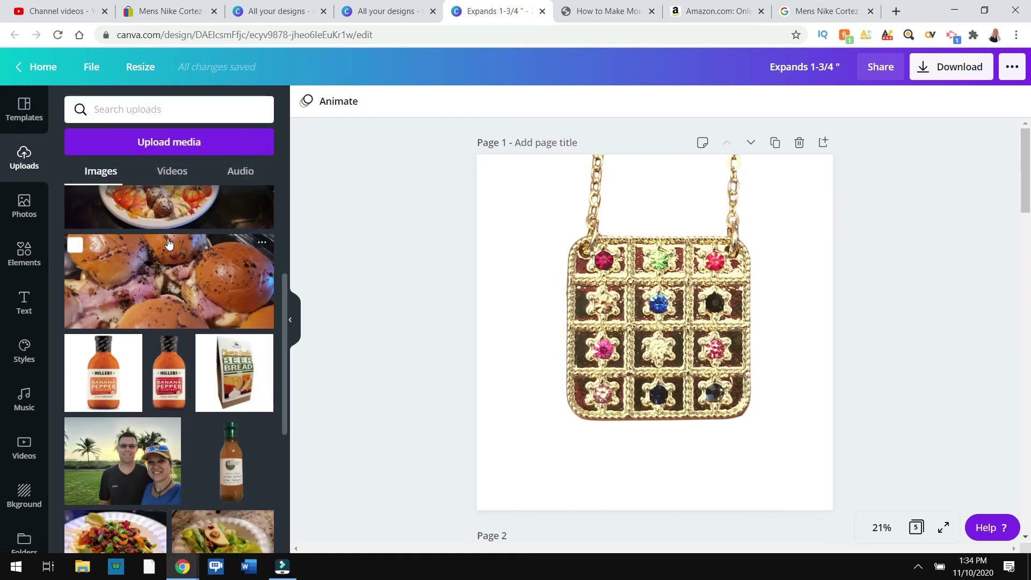
scroll(168, 244, "down", 10)
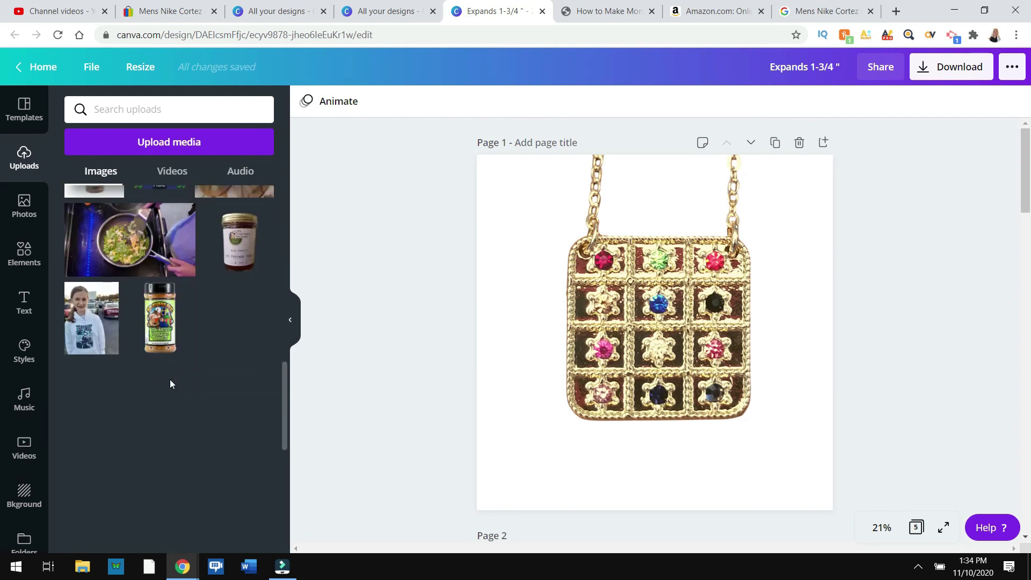
scroll(172, 370, "down", 10)
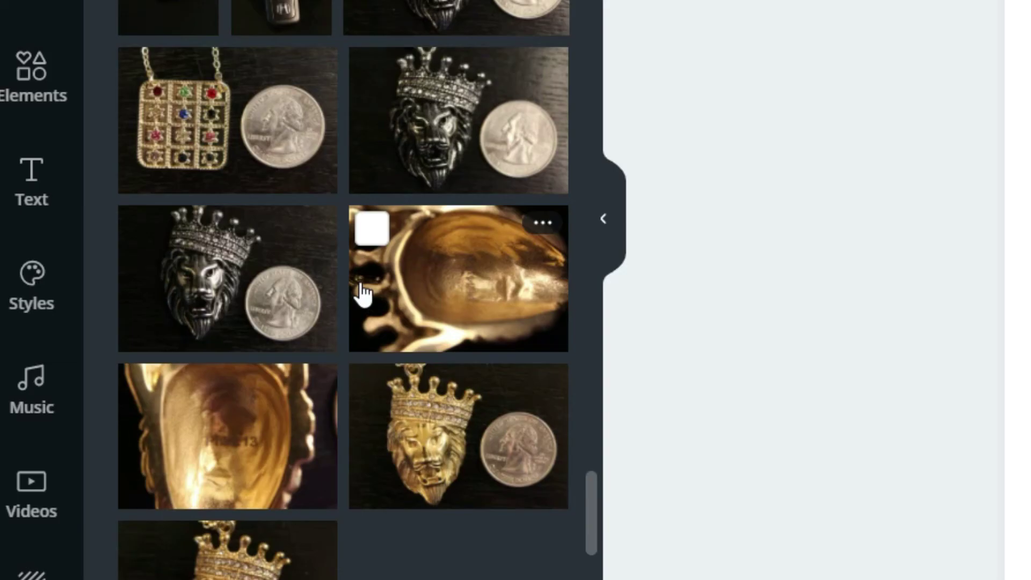
scroll(179, 355, "up", 2)
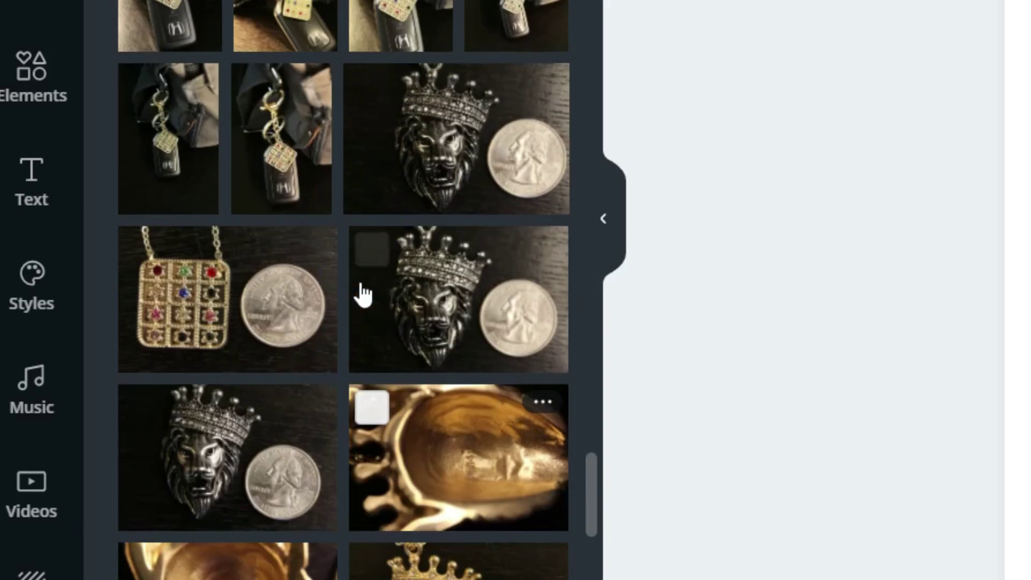
scroll(362, 294, "up", 2)
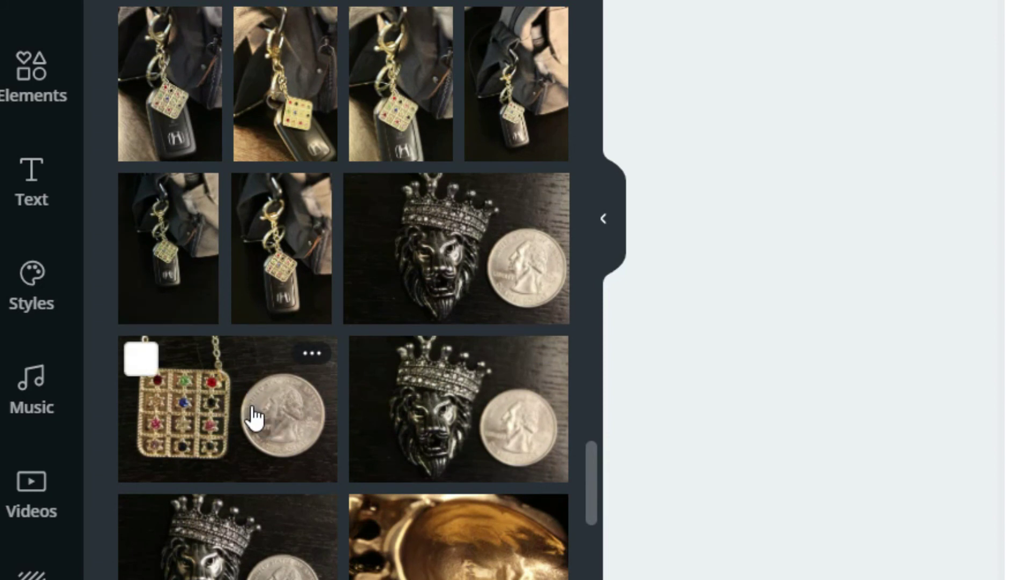